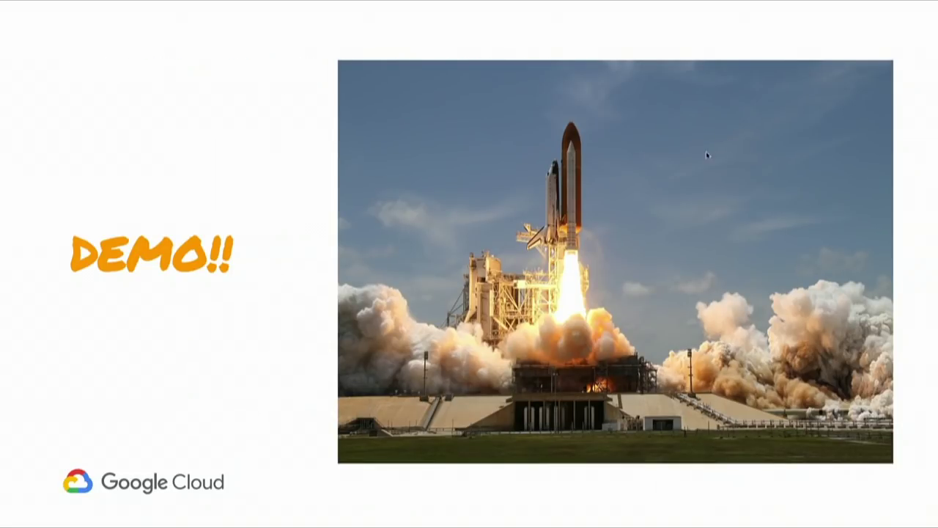
Advance to the next slide, play the embedded demo video and open its playback settings
key("Right")
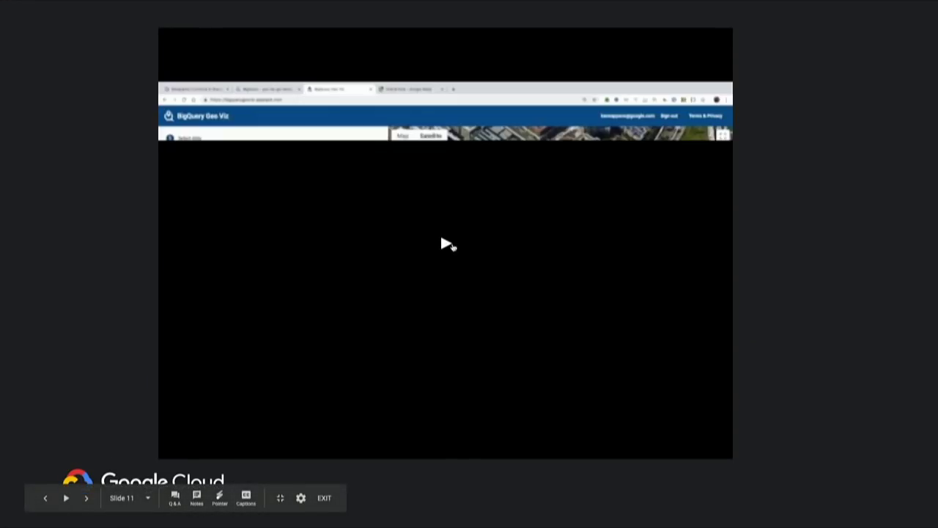
left_click(449, 245)
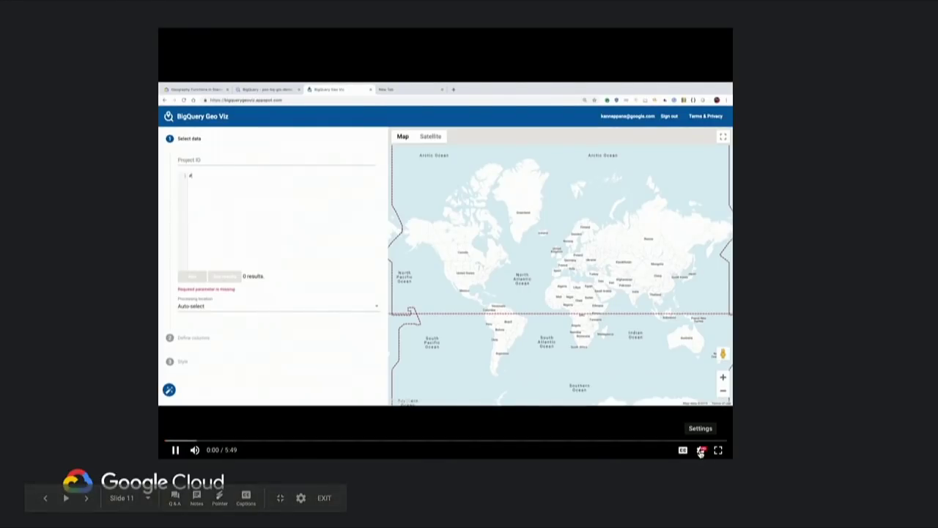
left_click(700, 449)
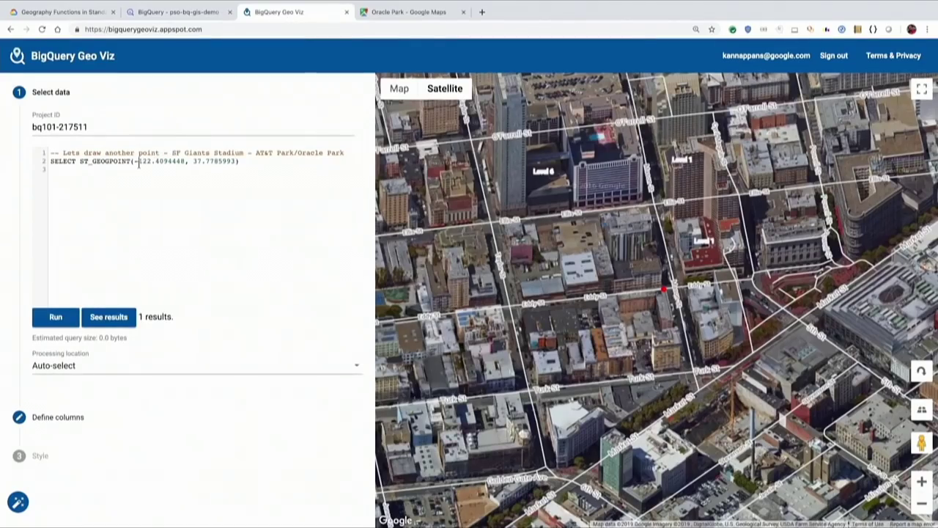
Set the ST_GEOGPOINT longitude to -122.3914585 and run the query to plot the SF Giants stadium point
left_click_drag(139, 163, 185, 162)
left_click(138, 161)
key("BackSpace")
left_click(64, 316)
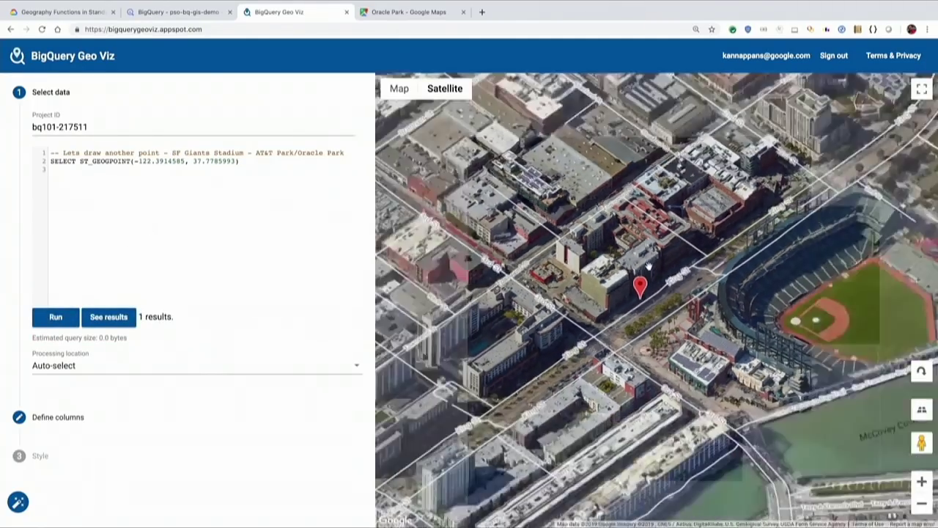
left_click_drag(685, 297, 576, 293)
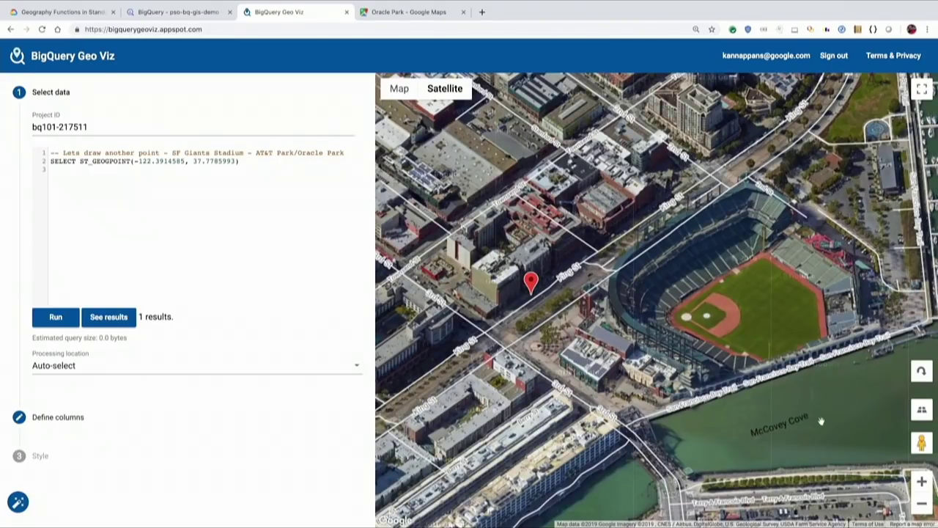
Replace the query with a UNION ALL of ST_GEOGPOINT(-122.4028787,37.7843276) and ST_GEOGPOINT(-122.3914585,37.7785993) and run it to plot both points
left_click_drag(258, 159, 47, 147)
key("BackSpace")
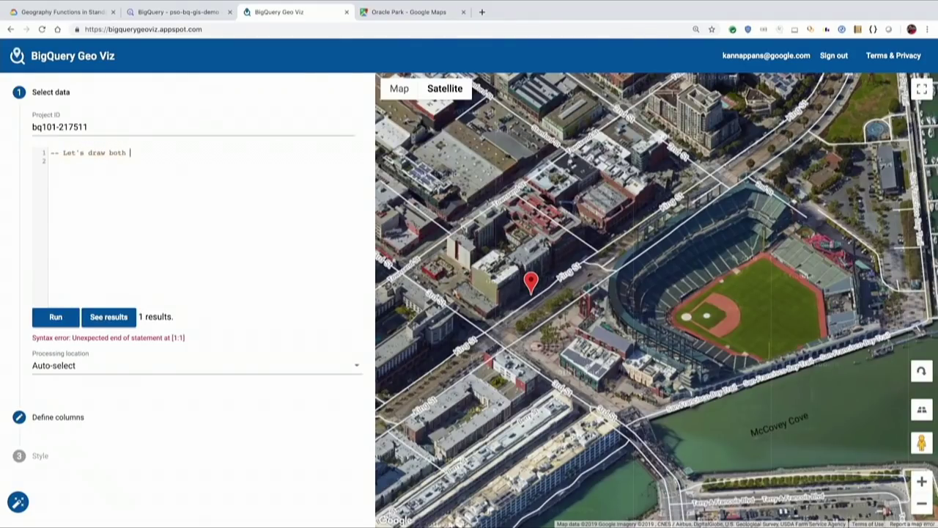
type("SELECT ST_GEOGPOINT(-122.4028787,37.7843276) UNION ALL SELECT ST_GEOGPOINT(-122.3914585,37.7785993)")
left_click(71, 317)
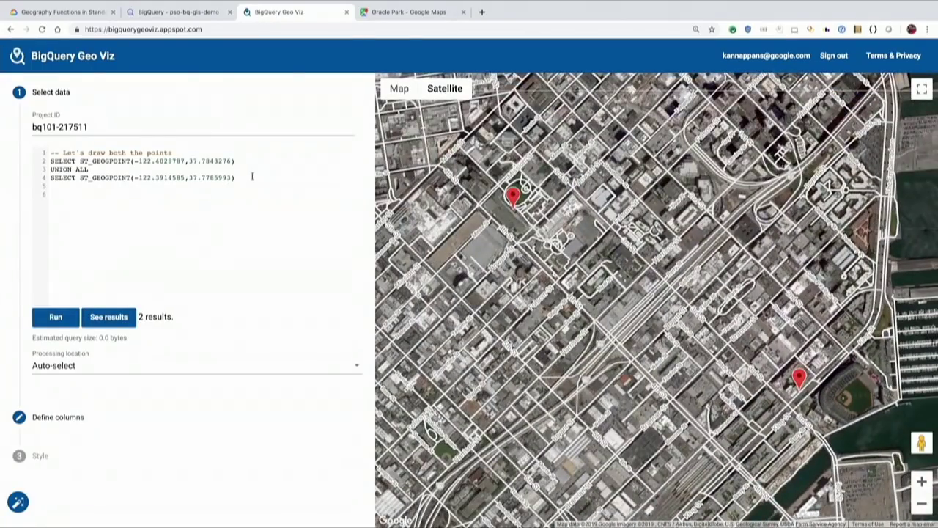
Replace the query with ST_MAKELINE between points (-122.4028787,37.7843276) and (-122.3914585,37.7785993), run it, and show the plain map
left_click_drag(251, 178, 126, 149)
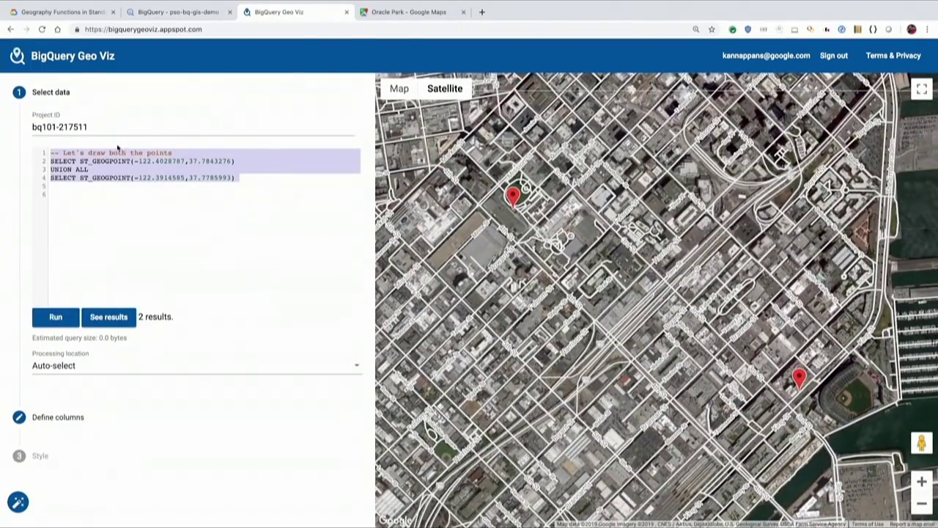
type("-- Le")
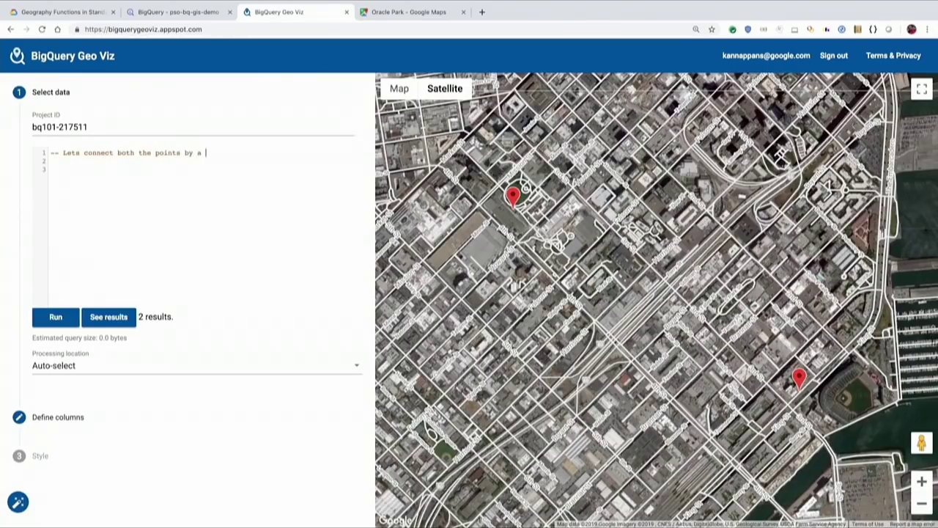
type("SELECT ST_MAKELINE(ST_GEOGPOINT(-122.4028787,37.7843276), ST_GEOGPOINT(-122.3914585,37.7785993))")
key("super+Return")
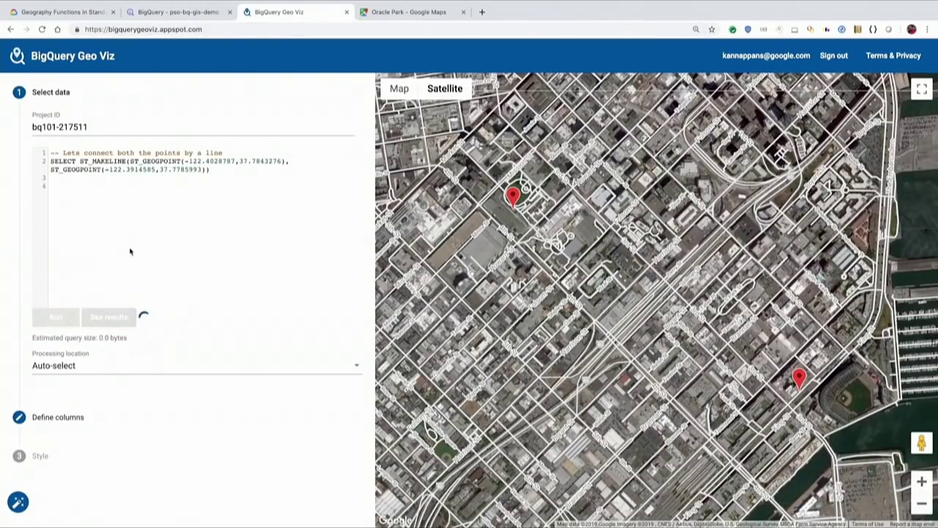
left_click(399, 89)
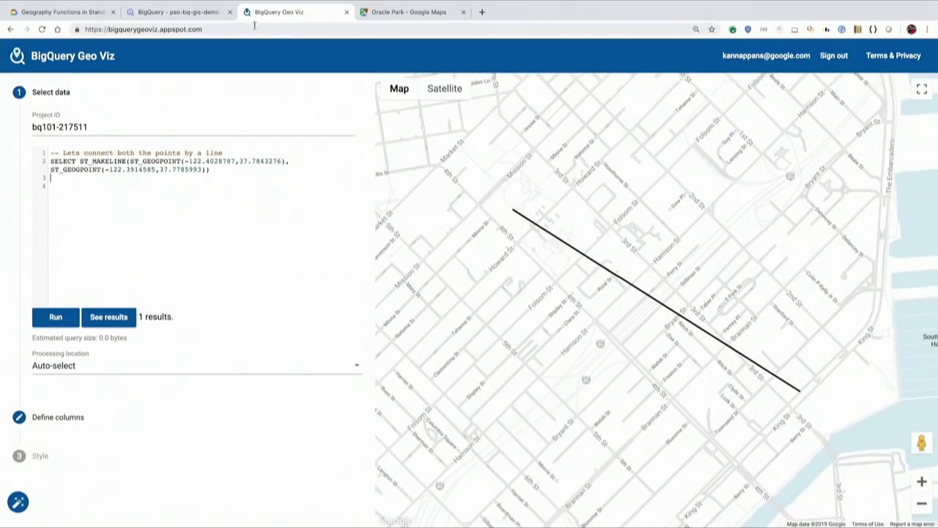
Append ST_GEOGPOINT selects for both line endpoints with UNION ALL, run the query, and show the satellite map
type("UNION ALL SELECT ST_GEOGPOINT(-122.4028787,37.7843276) UNION ALL SELECT ST_GEOGPOINT(-122.3914585,37.7785993)")
double_click(106, 186)
double_click(106, 202)
double_click(103, 160)
left_click(57, 316)
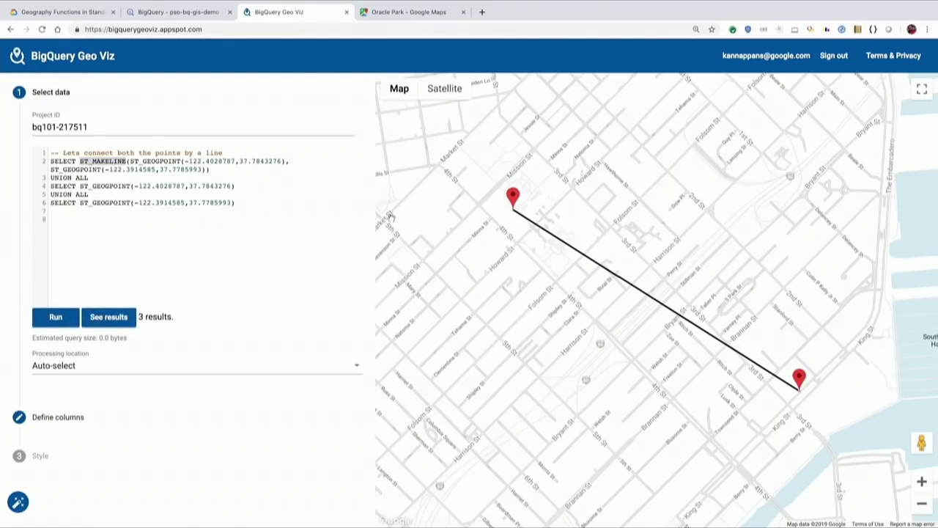
left_click(443, 89)
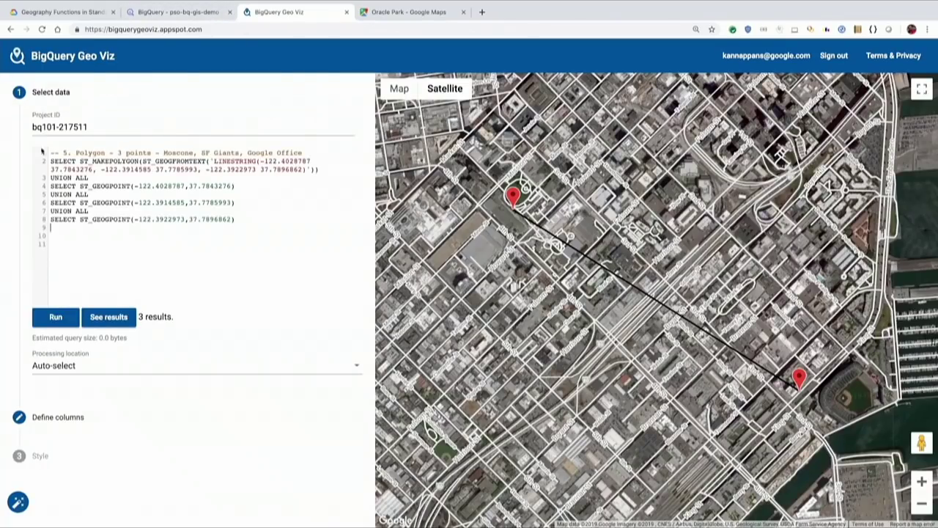
Run an ST_MAKEPOLYGON query on LINESTRING(-122.4028787 37.7843276, -122.3914585 37.7785993, -122.3922973 37.7896862) with its three points unioned, viewed on the plain map
left_click_drag(163, 152, 302, 153)
left_click(256, 224)
left_click_drag(255, 217, 50, 153)
double_click(107, 160)
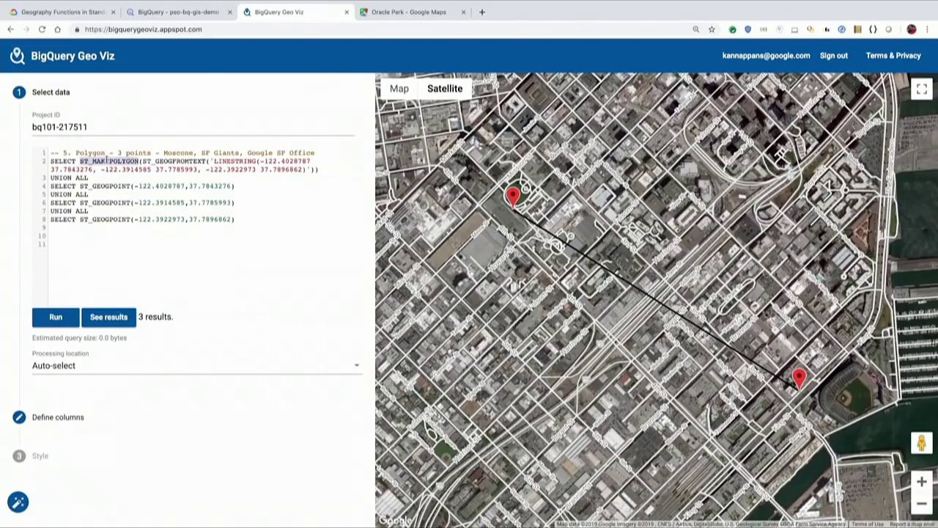
double_click(176, 159)
left_click_drag(212, 160, 281, 170)
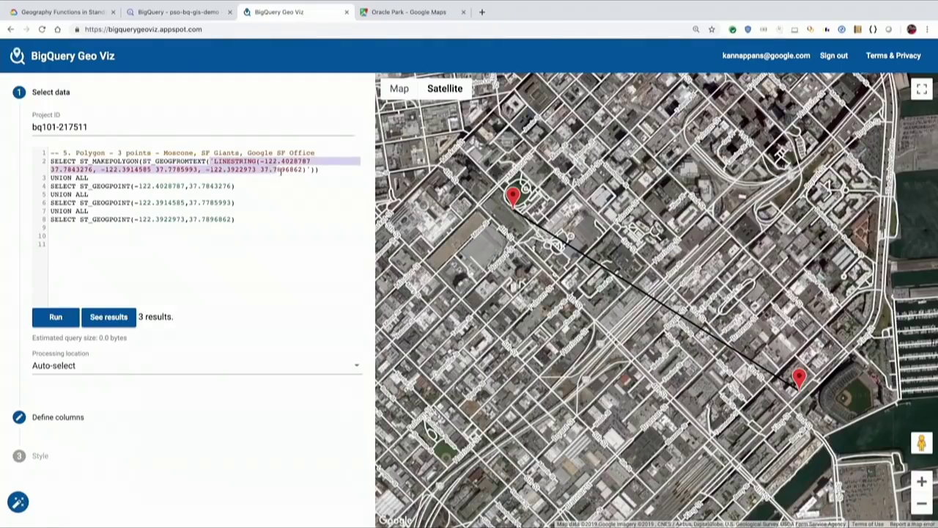
left_click(264, 224)
left_click(62, 316)
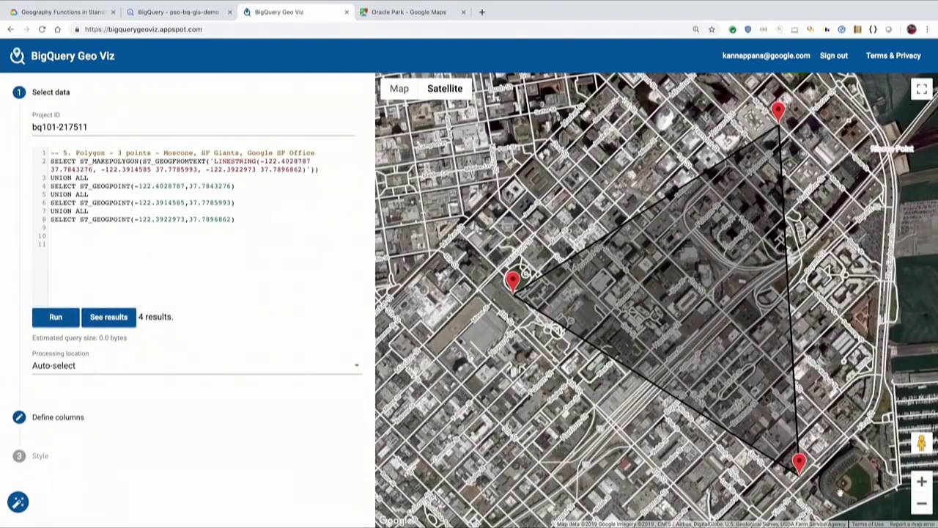
left_click(408, 90)
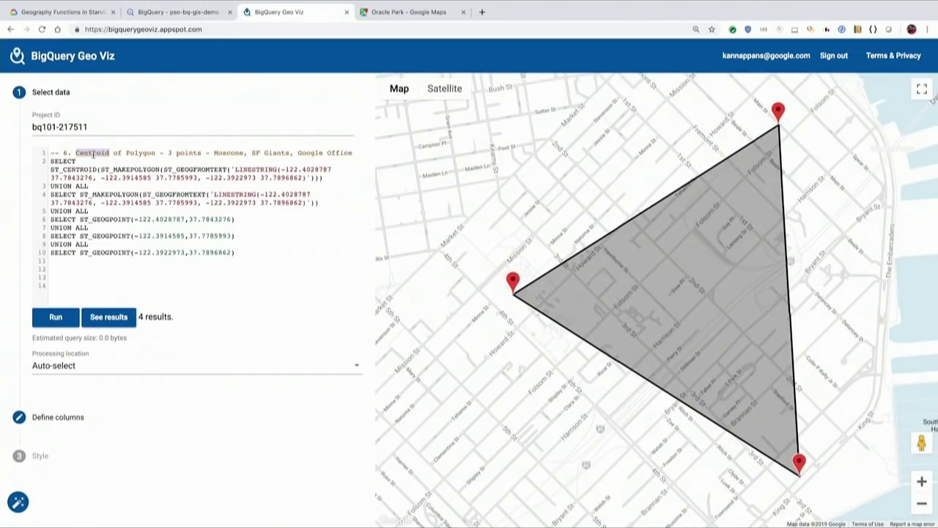
Run the query adding ST_CENTROID of the Moscone, SF Giants and Google Office polygon, and view it on the satellite map
double_click(77, 168)
left_click(85, 161)
left_click_drag(100, 169, 232, 252)
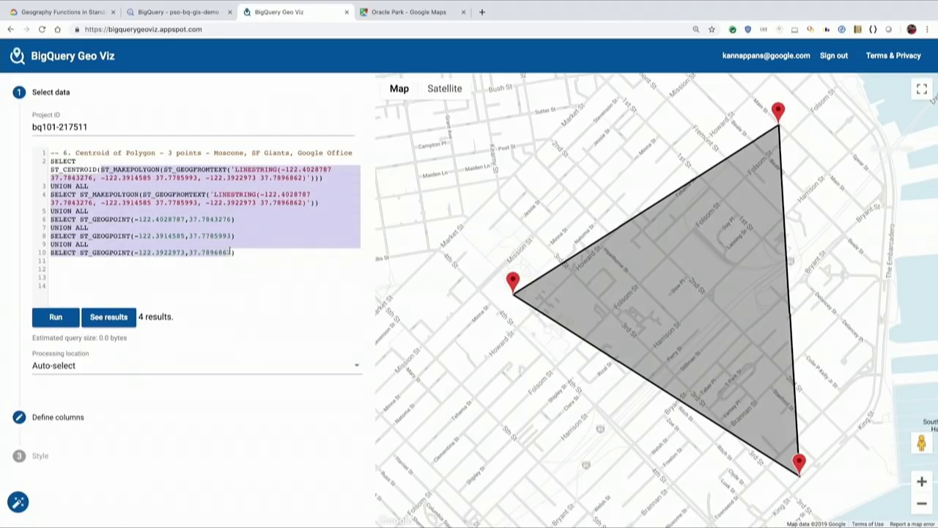
left_click(93, 263)
left_click(55, 320)
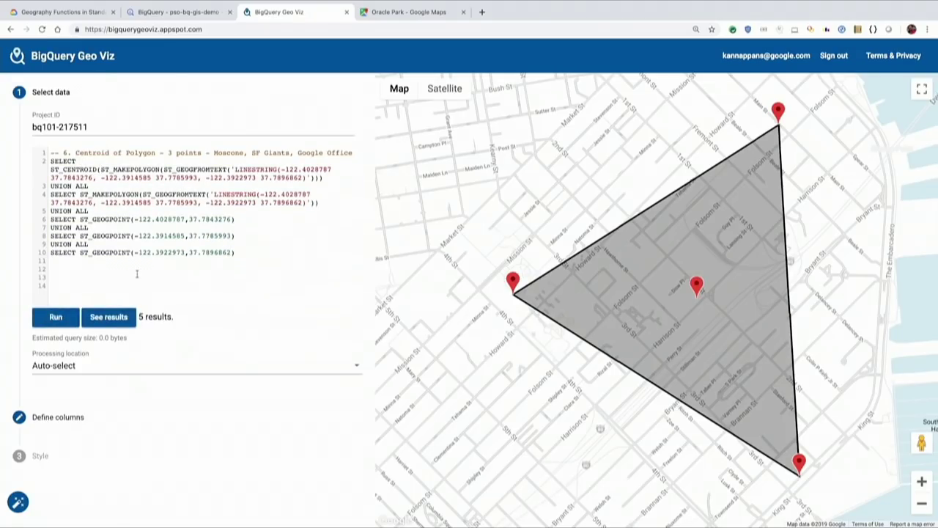
left_click(452, 91)
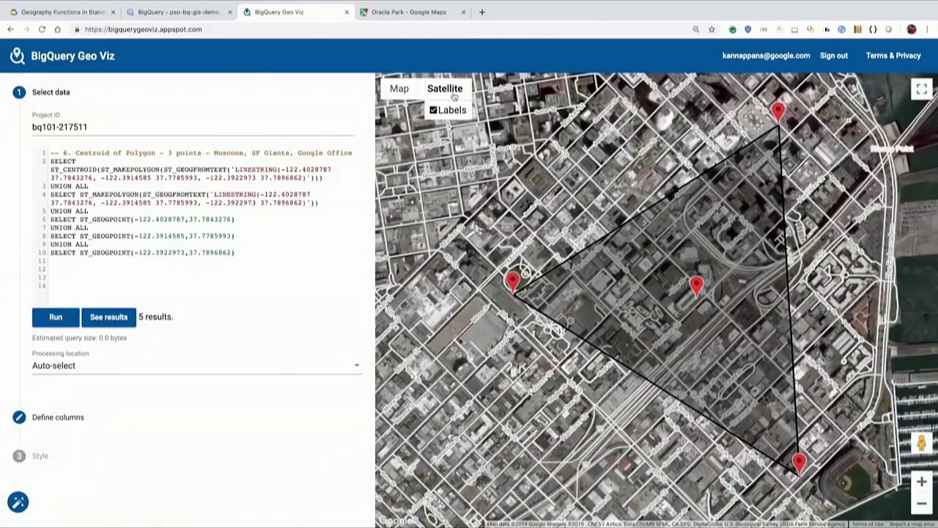
Replace the query with an uncommented SELECT ST_GEOGPOINT(lon, lat) FROM `bigquery-public-data.san_francisco_bikeshare.bikeshare_station_info` for all bike stations in SF
left_click(209, 222)
key("super+a")
type("-- 7. All bike stations in SF -- SELECT ST_GEOGPOINT(lon, lat) FROM `bigquery-public-data.san_francisco_bikeshare.bikeshare_station_info`")
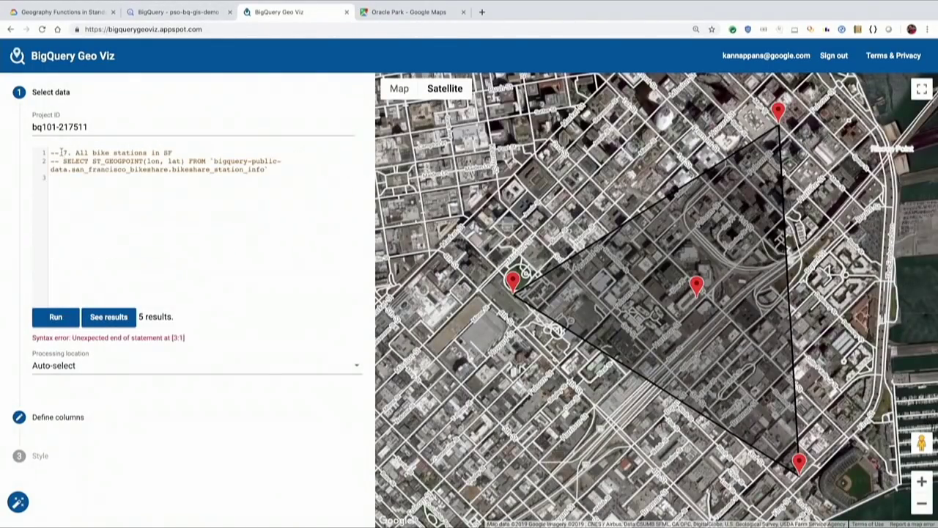
left_click(50, 161)
key("Delete")
key("Delete")
key("Delete")
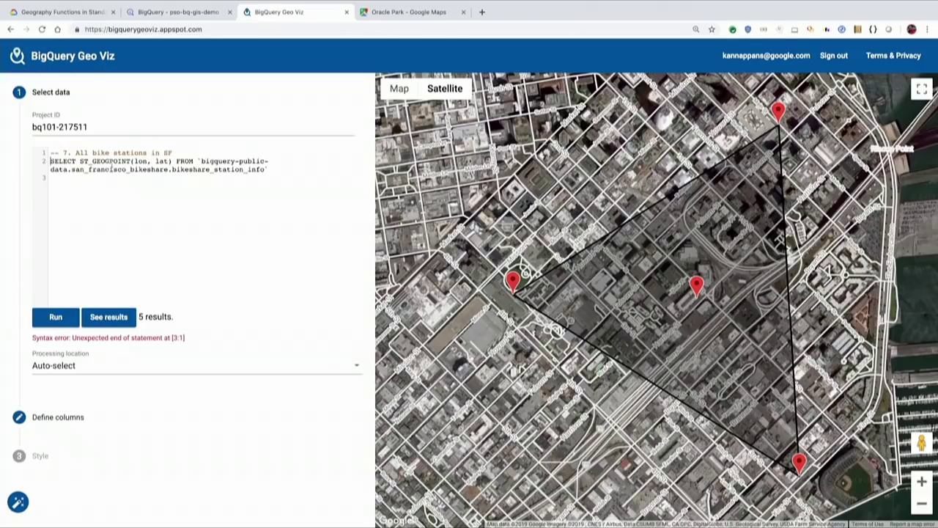
key("shift+End")
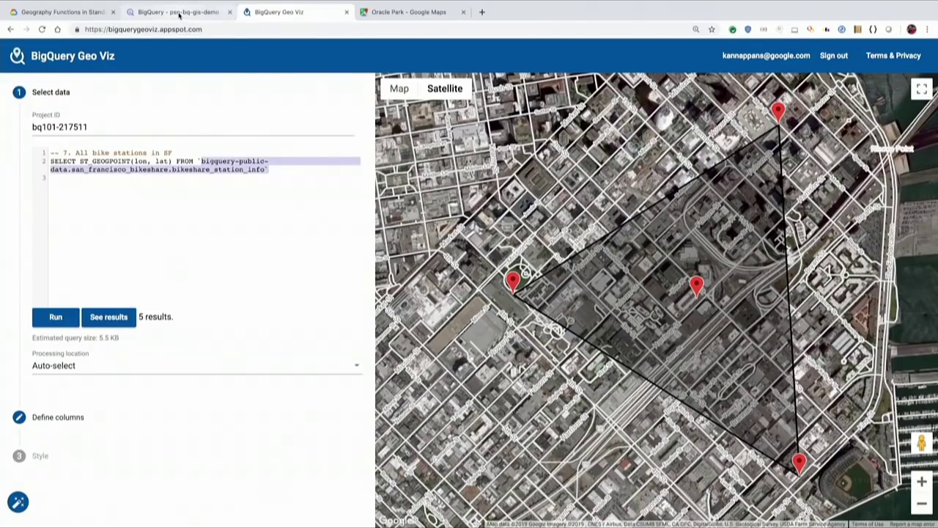
Switch to BigQuery and examine the schema and data preview of the bikeshare_station_info table in san_francisco_bikeshare
left_click(176, 12)
scroll(66, 366, "down", 5)
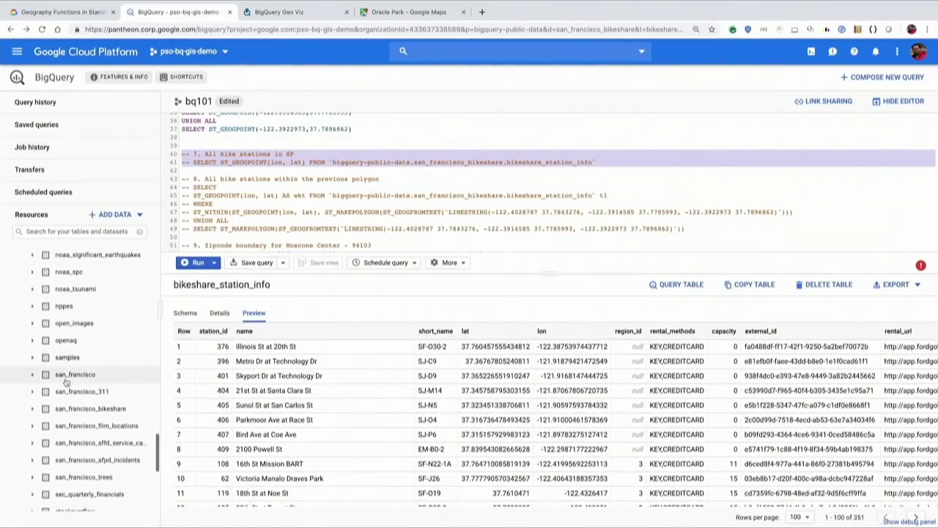
left_click(62, 326)
left_click(91, 362)
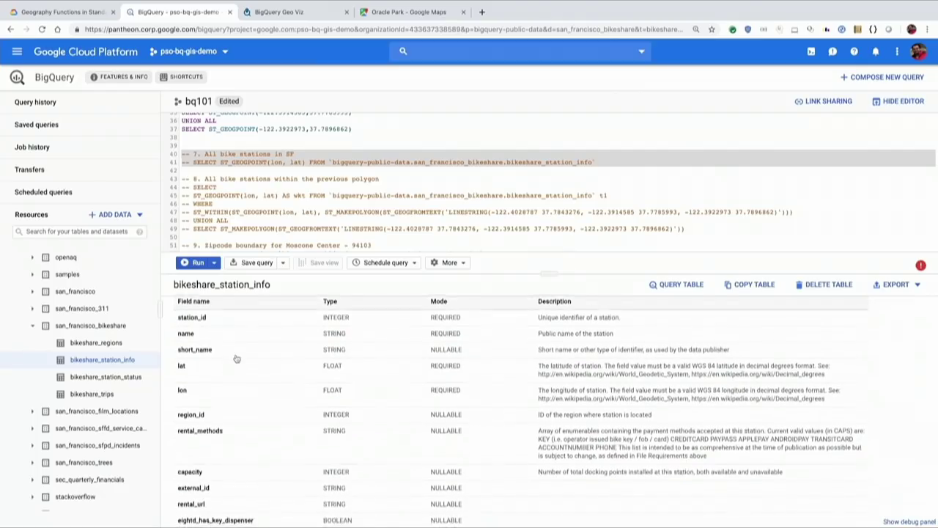
left_click(254, 313)
scroll(334, 425, "right", 5)
scroll(335, 425, "left", 5)
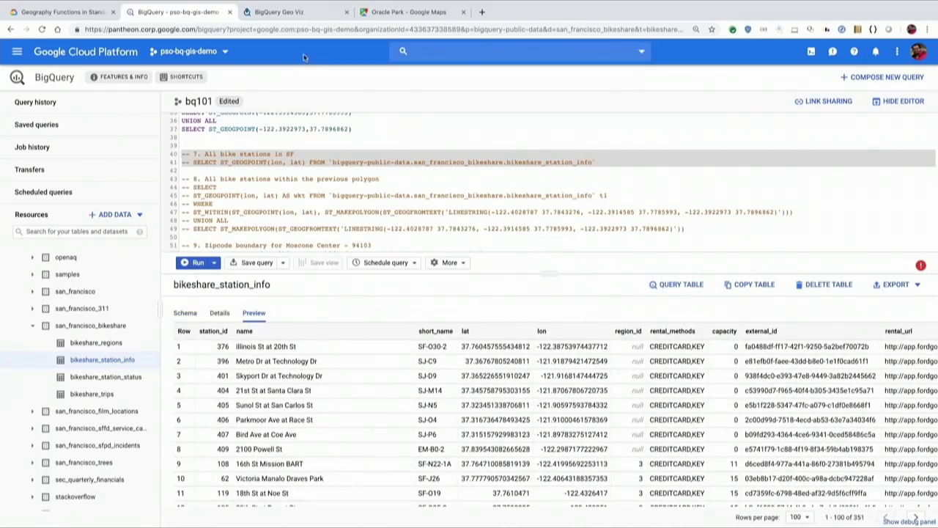
scroll(118, 307, "up", 15)
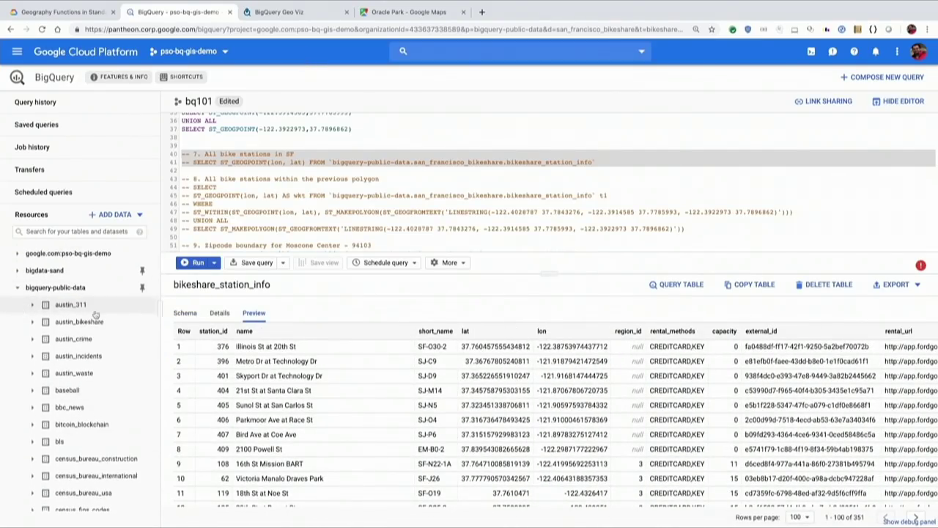
Return to BigQuery Geo Viz, run the bike stations query, and inspect the San Francisco stations up close
left_click(298, 13)
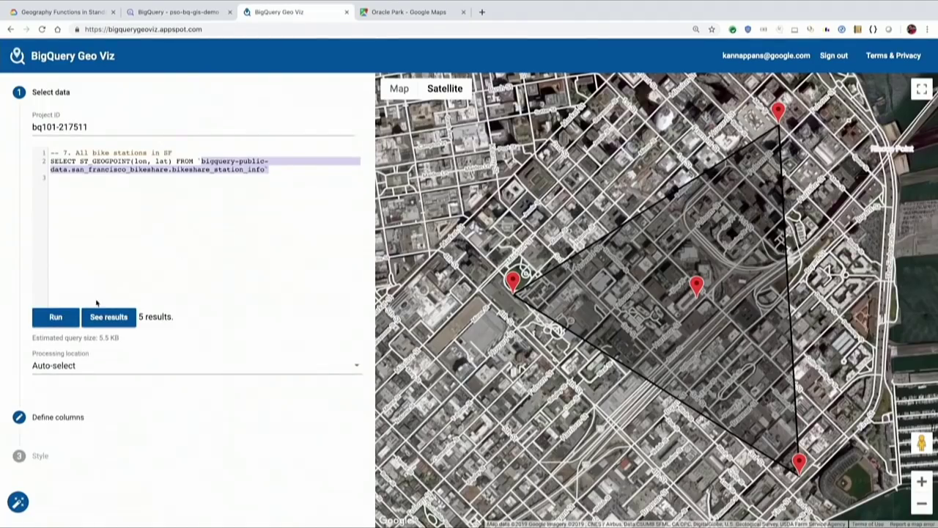
left_click(66, 318)
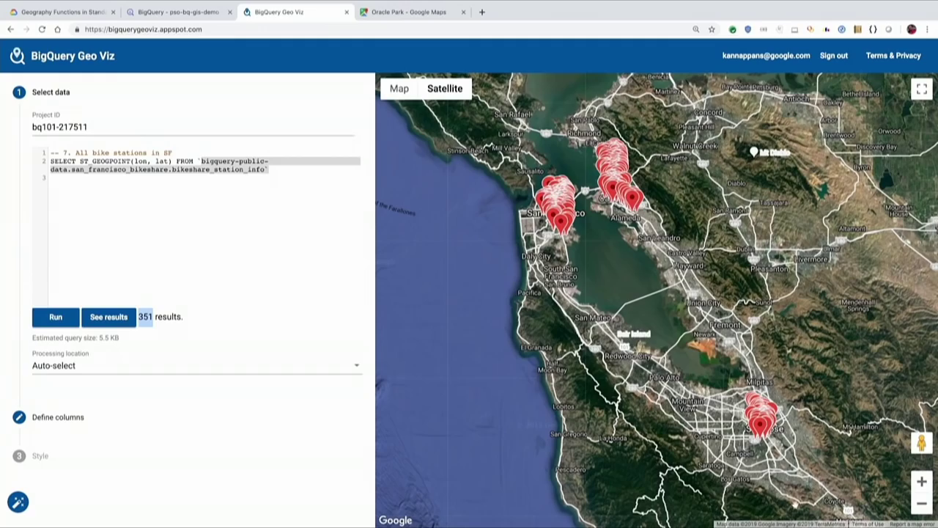
scroll(563, 209, "up", 3)
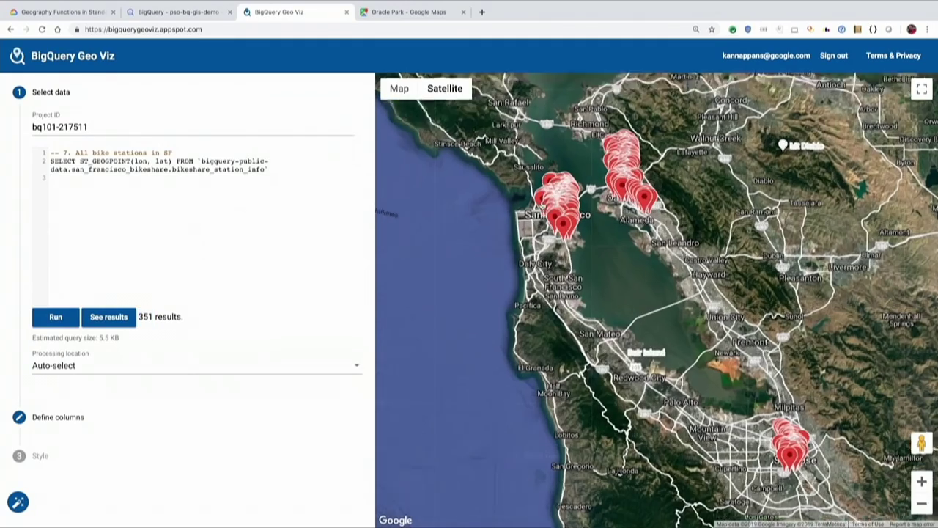
scroll(562, 209, "up", 4)
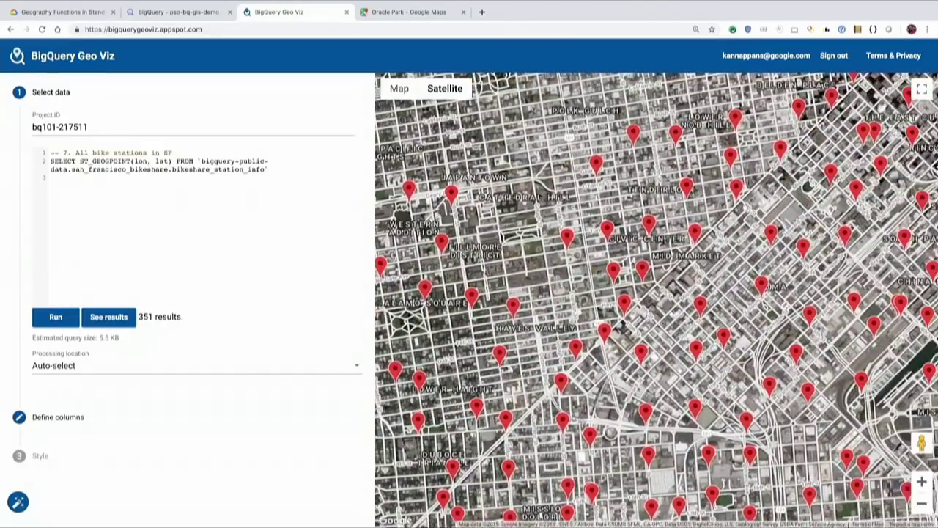
left_click_drag(581, 155, 573, 155)
Replace the query with one selecting bike stations ST_WITHIN the previous three-point polygon as wkt, unioned with the polygon, and run it
key("ctrl+a")
key("BackSpace")
type("-- 8. All bike stations within the previous polygon SELECT ST_GEOGPOINT(lon, lat) AS wkt FROM `bigquery-public-data.san_francisco_bikeshare.bikeshare_station_info` t1 WHERE ST_WITHIN(ST_GEOGPOINT(lon, lat), ST_MAKEPOLYGON(ST_GEOGFROMTEXT('LINESTRING(-122.4028787 37.7843276, -122.3914585 37.7785993, -122.3922973 37.7896862)'))) UNION ALL SELECT ST_MAKEPOLYGON(ST_GEOGFROMTEXT('LINESTRING(-122.4028787 37.7843276, -122.3914585 37.7785993, -122.3922973 37.7896862)'))")
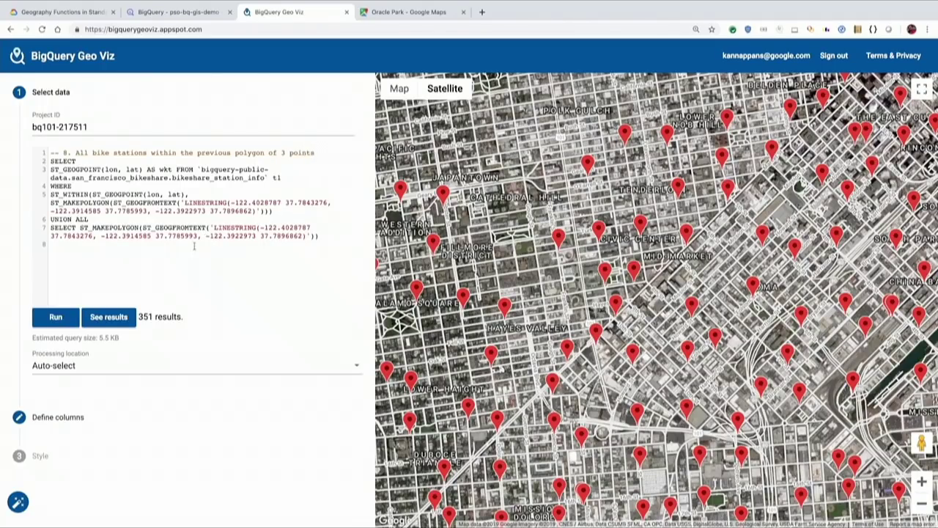
left_click(64, 316)
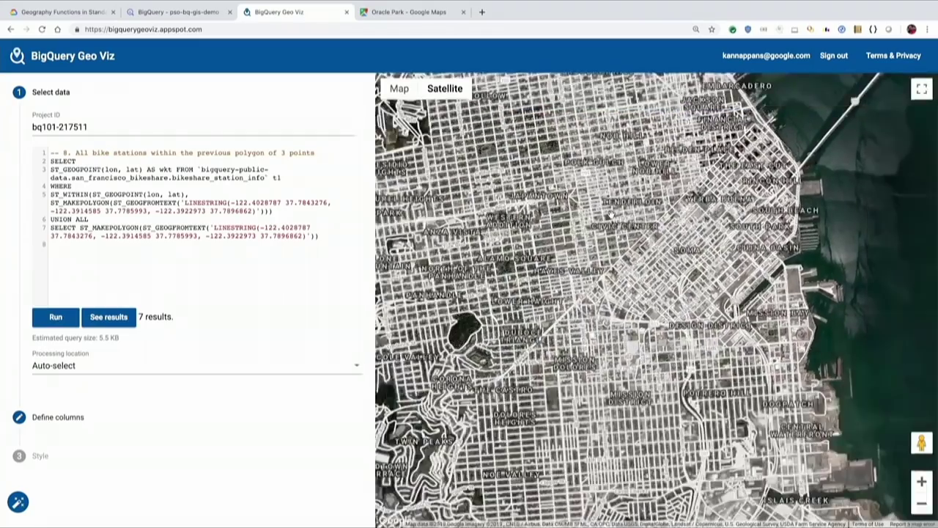
scroll(611, 214, "down", 2)
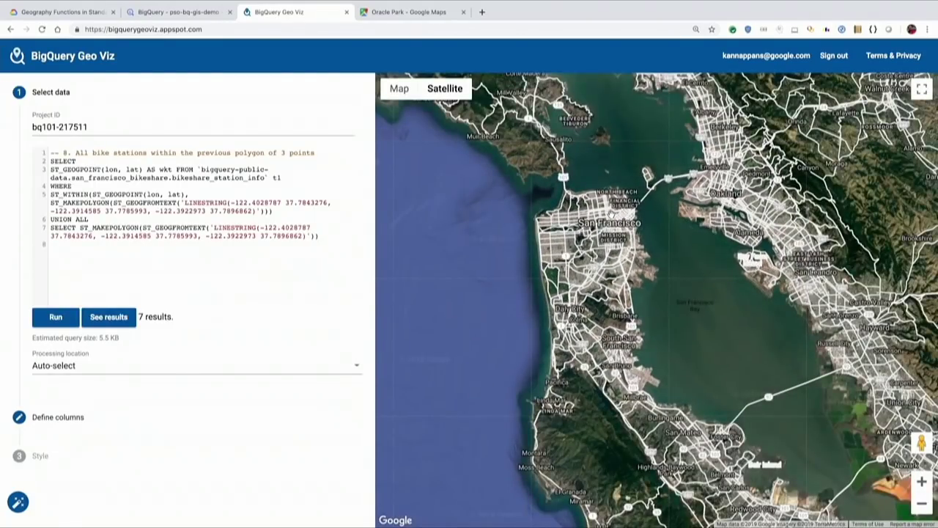
Show the query results and plot the polygon and its bike stations with wkt as the geometry column
left_click(121, 316)
left_click(76, 202)
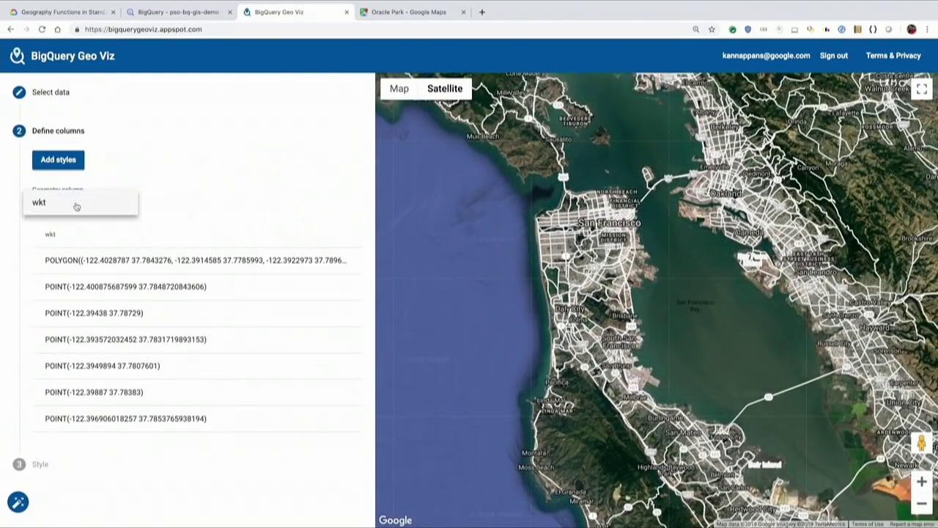
left_click(76, 206)
left_click(145, 108)
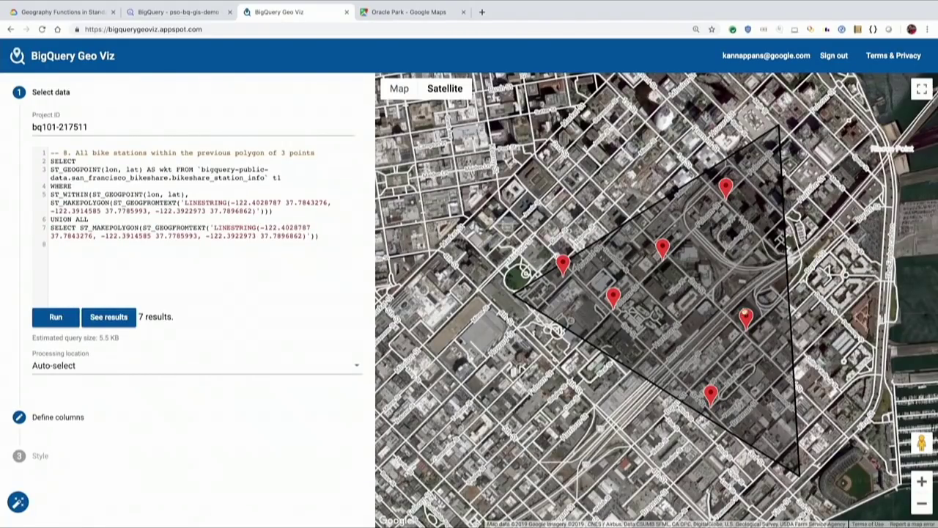
Inspect the bike docks at 199 S Park St and at a second station inside the polygon in Street View
left_click_drag(917, 441, 709, 400)
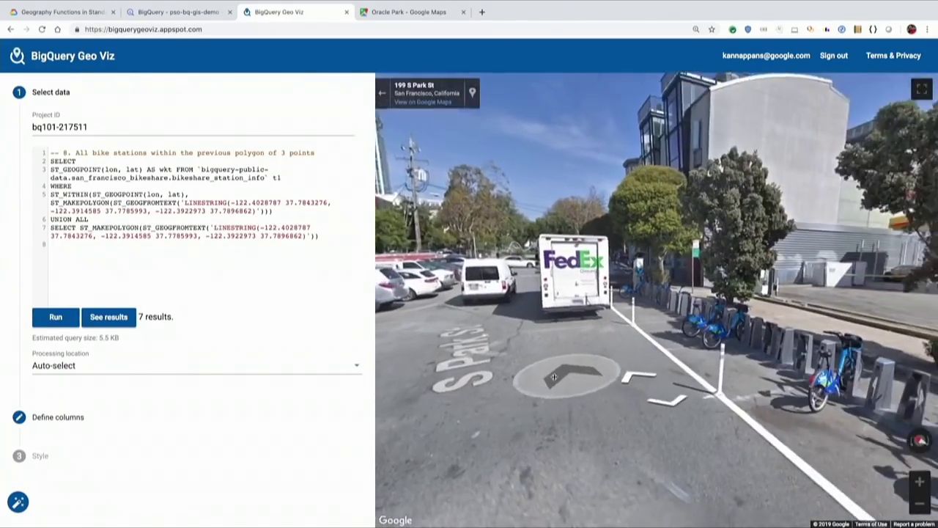
left_click_drag(696, 432, 499, 374)
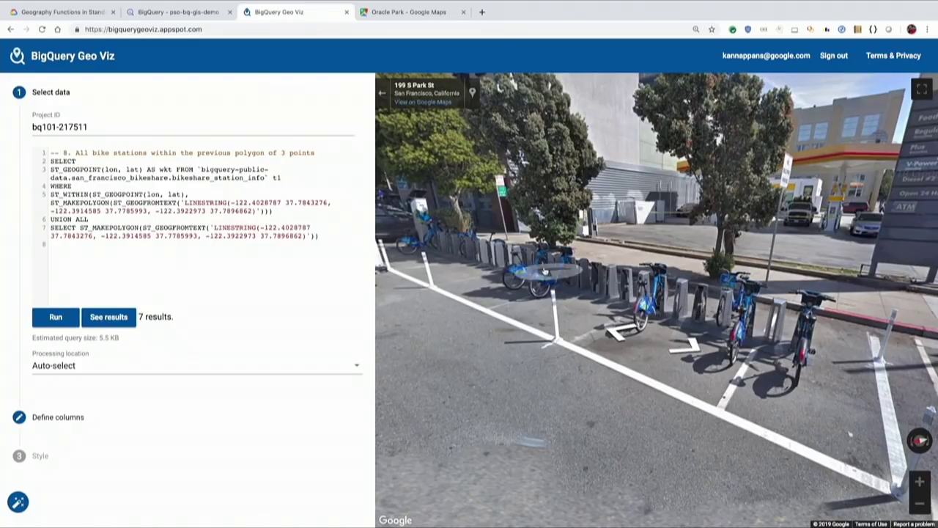
left_click(381, 93)
left_click_drag(916, 441, 662, 362)
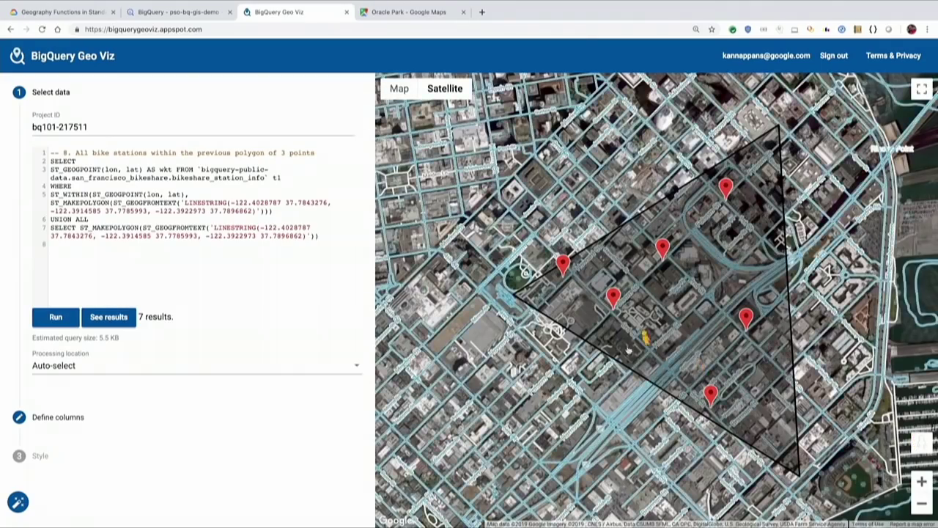
left_click_drag(612, 290, 511, 339)
left_click_drag(731, 315, 565, 321)
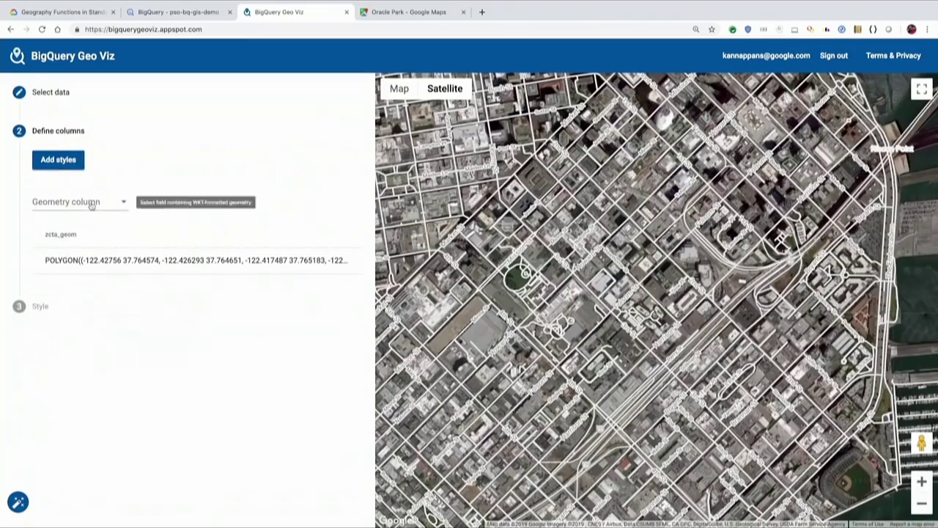
Plot the zcta_geom geometry column and give the polygon a global fillColor of purple
left_click(90, 204)
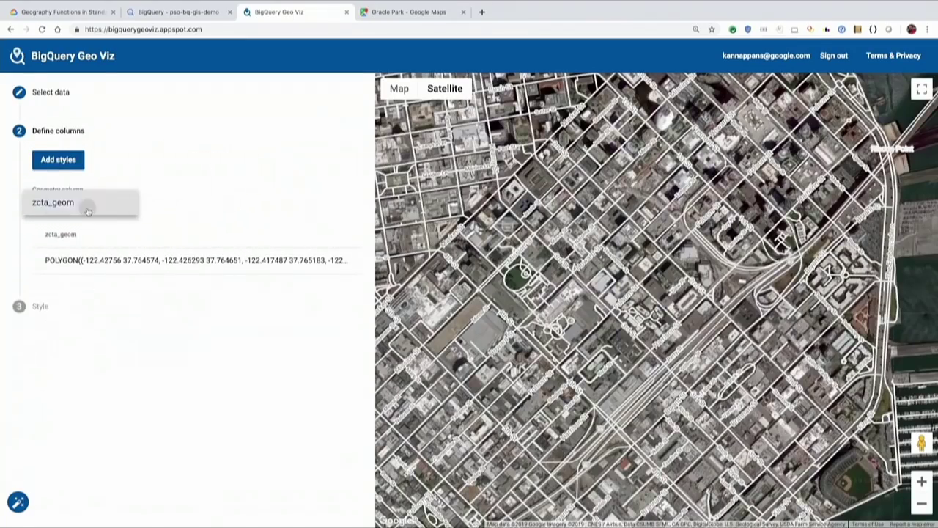
left_click(88, 205)
left_click(59, 308)
left_click(128, 207)
left_click(77, 300)
type("purple")
scroll(536, 220, "down", 4)
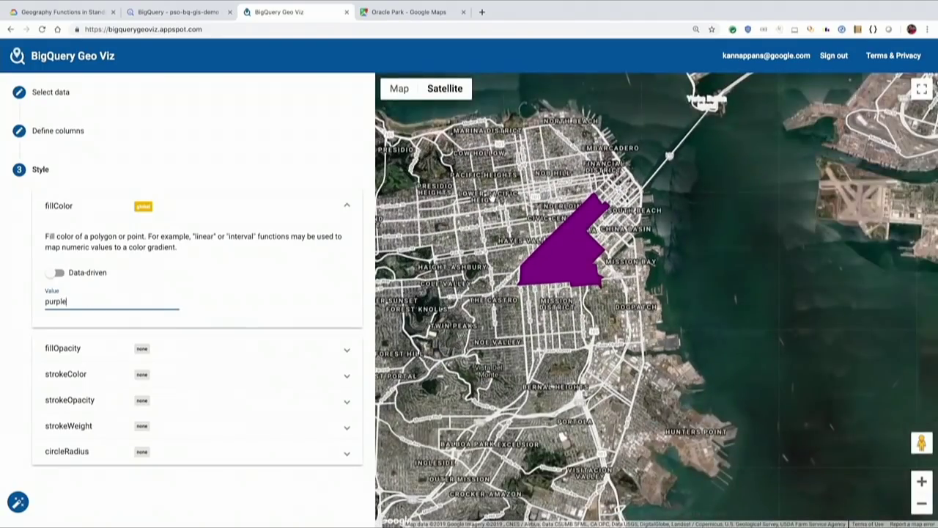
left_click_drag(493, 198, 639, 247)
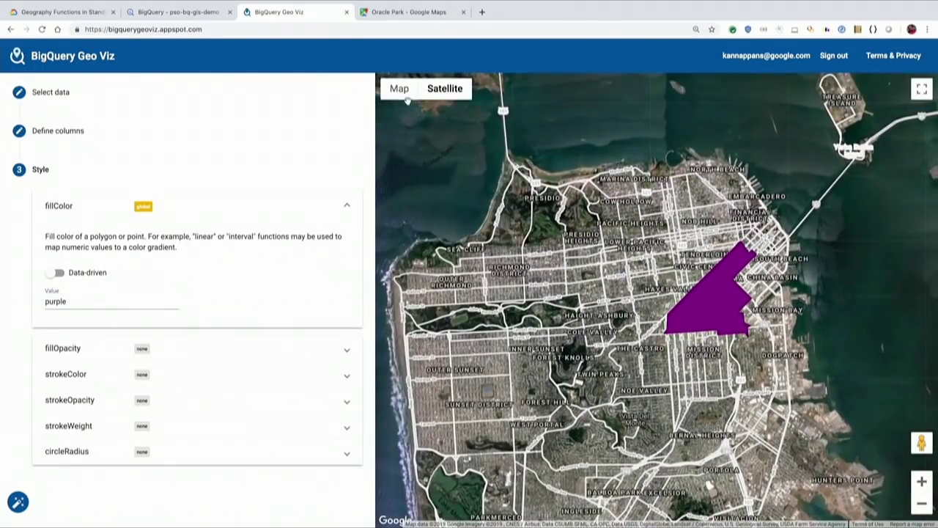
left_click(401, 95)
left_click(450, 94)
scroll(676, 265, "down", 2)
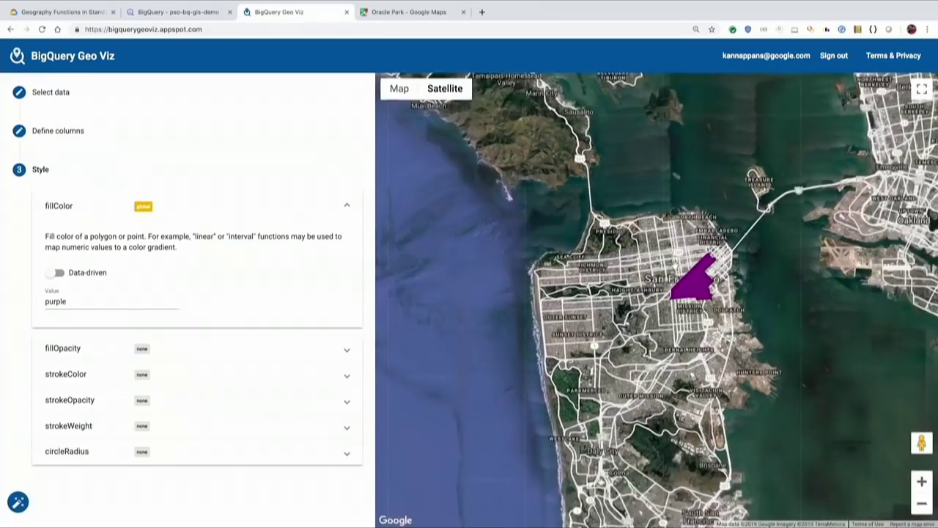
left_click_drag(749, 324, 512, 371)
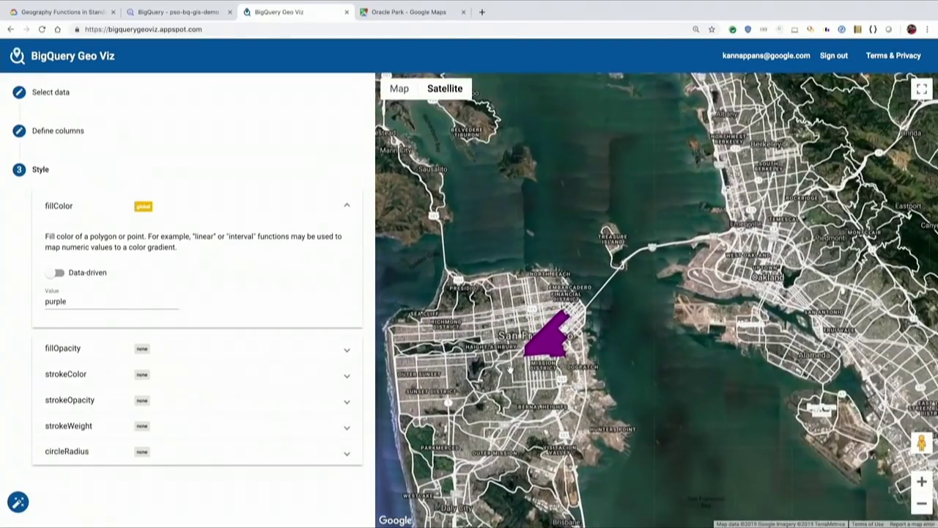
Run a query joining bikeshare_station_status and bikeshare_station_info on station_id for num_docks_available, and plot the result by its WKT column
type("-- 10. Number of bike docks - scatter plot SELECT ST_GEOGPOINT(t2.lon, t2.lat) AS WKT, t1.num_docks_available FROM `bigquery-public-data.san_francisco_bikeshare.bikeshare_station_status` t1 JOIN `bigquery-public-data.san_francisco_bikeshare.bikeshare_station_info` t2 ON t1.station_id = t2.station_id")
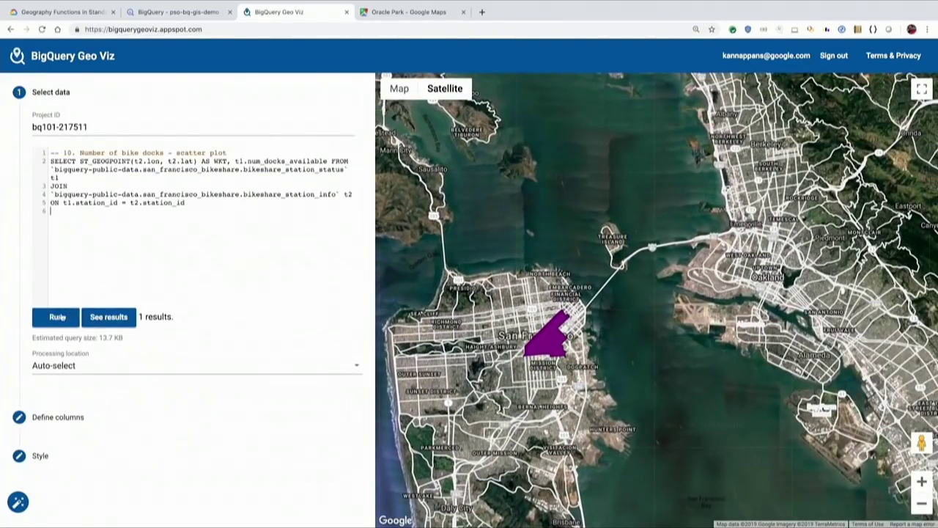
left_click(58, 317)
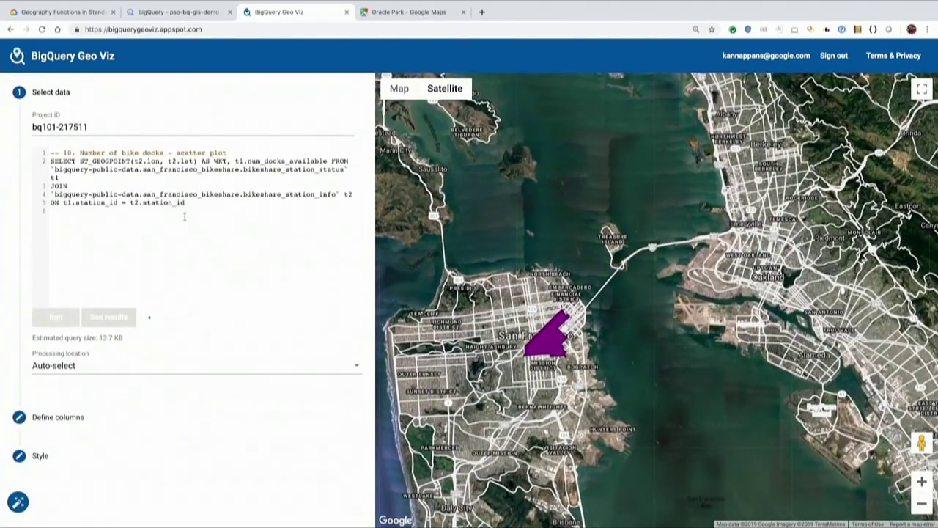
left_click(97, 208)
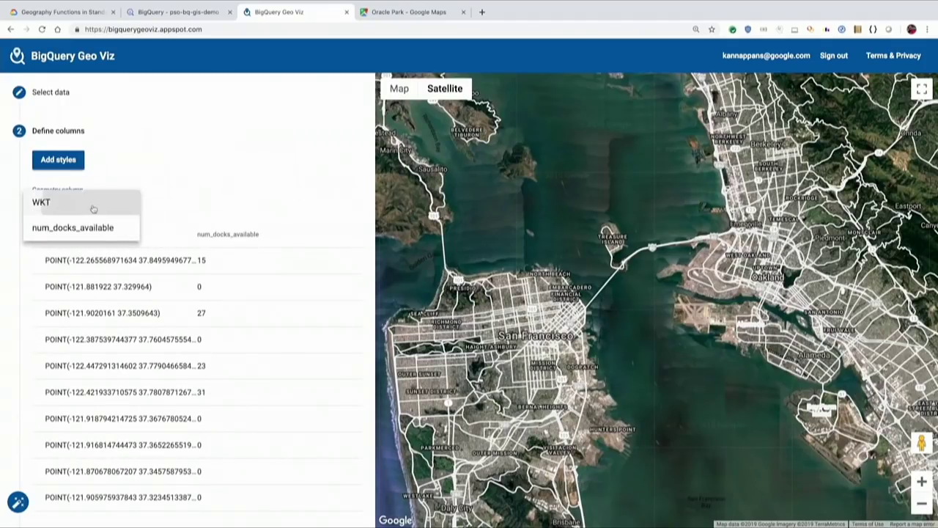
left_click(93, 206)
left_click(142, 99)
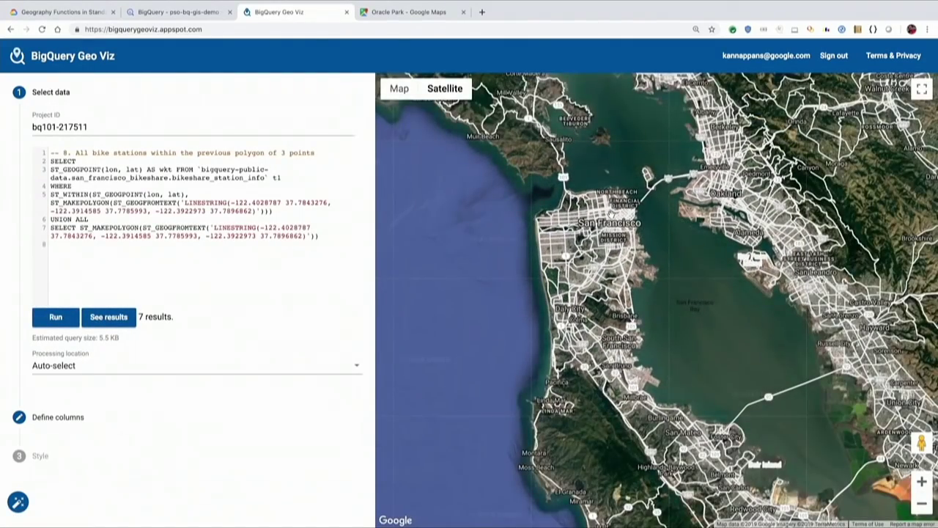
Open the results of the stations-within-polygon query and map them by the wkt column
left_click(114, 317)
left_click(88, 202)
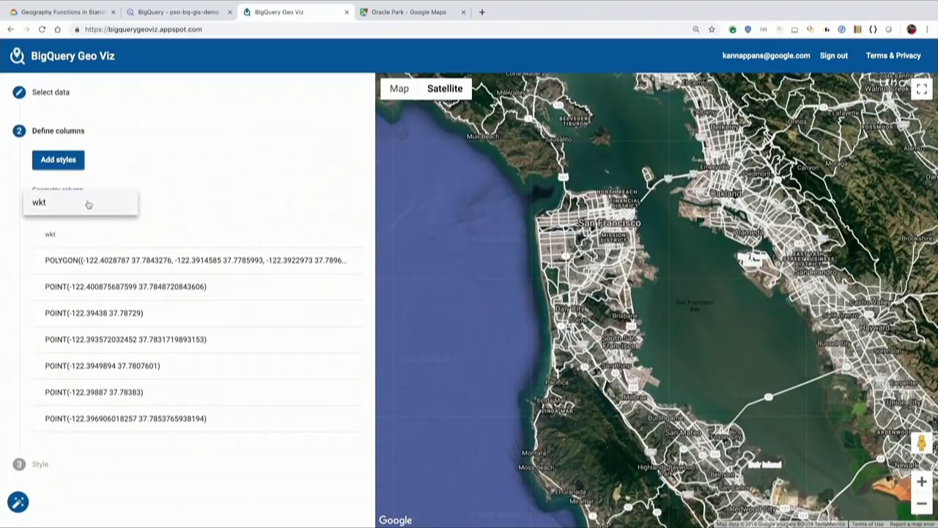
left_click(88, 203)
left_click(50, 91)
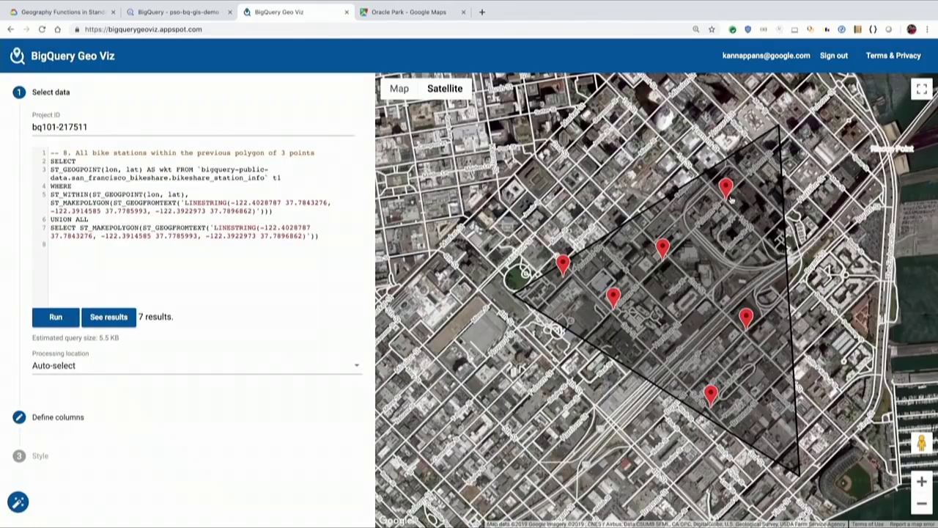
Look around the bike station at 199 S Park St in Street View and return to the map
left_click_drag(924, 442, 707, 401)
left_click_drag(898, 426, 554, 381)
left_click_drag(702, 432, 513, 319)
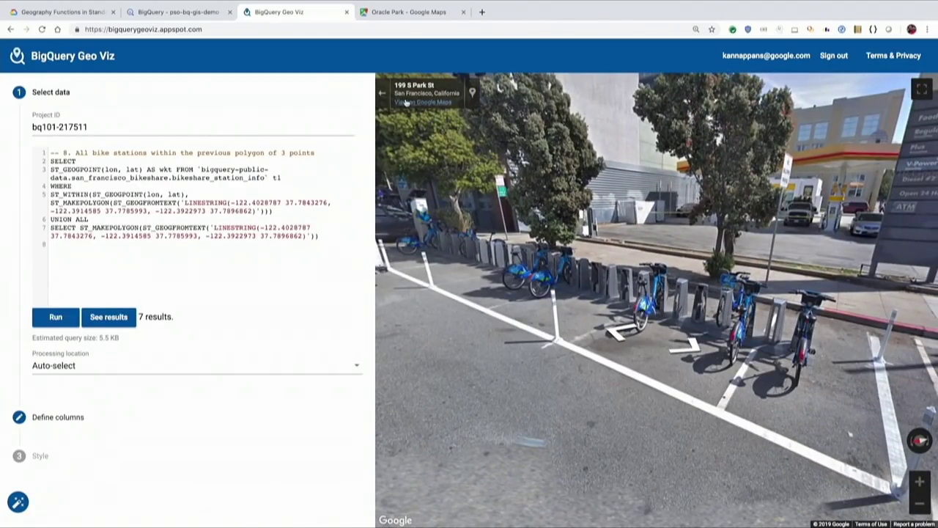
left_click(381, 93)
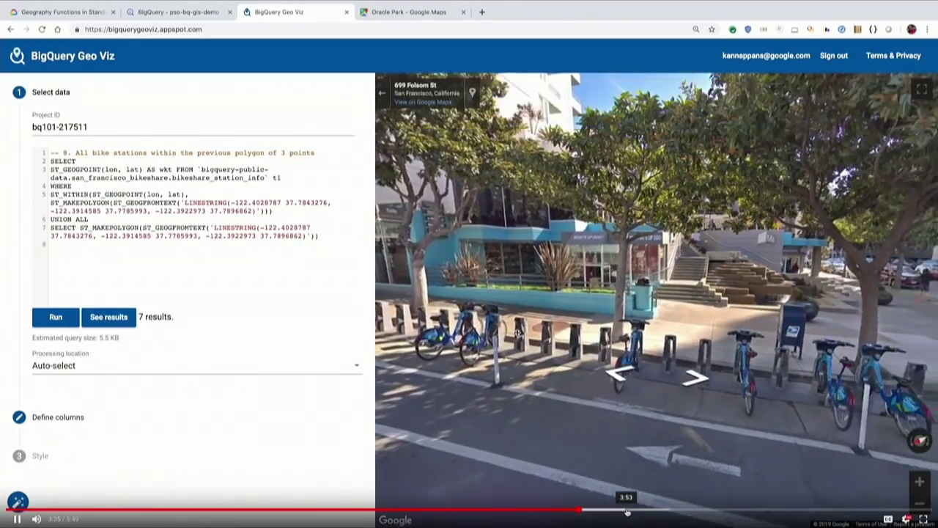
left_click(627, 511)
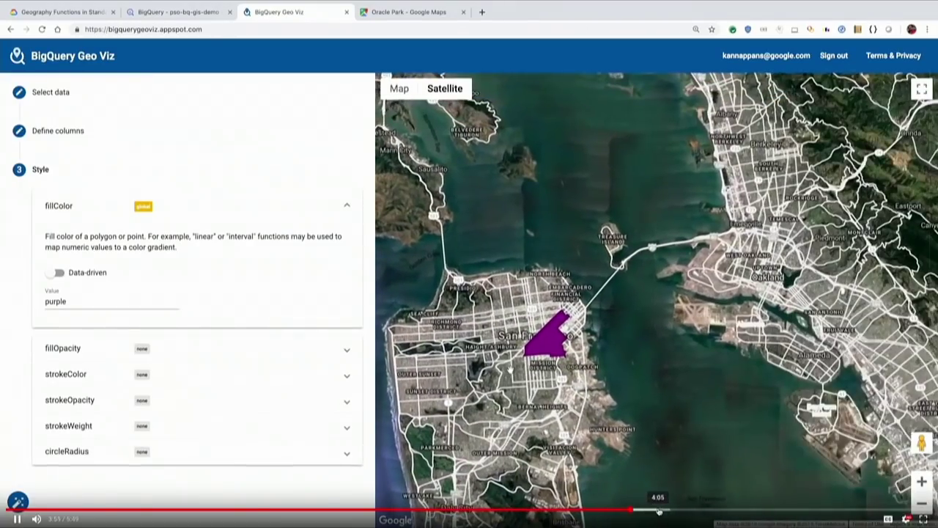
left_click(660, 510)
left_click(692, 510)
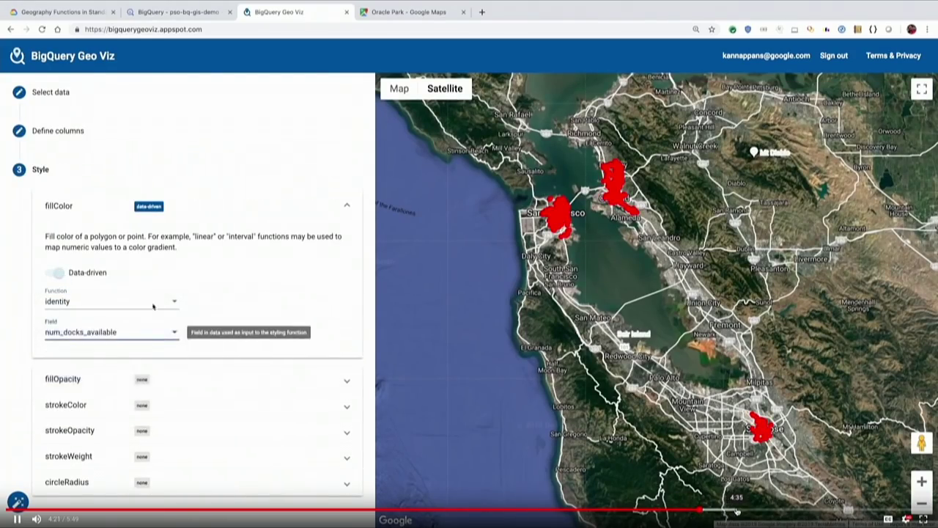
left_click(737, 511)
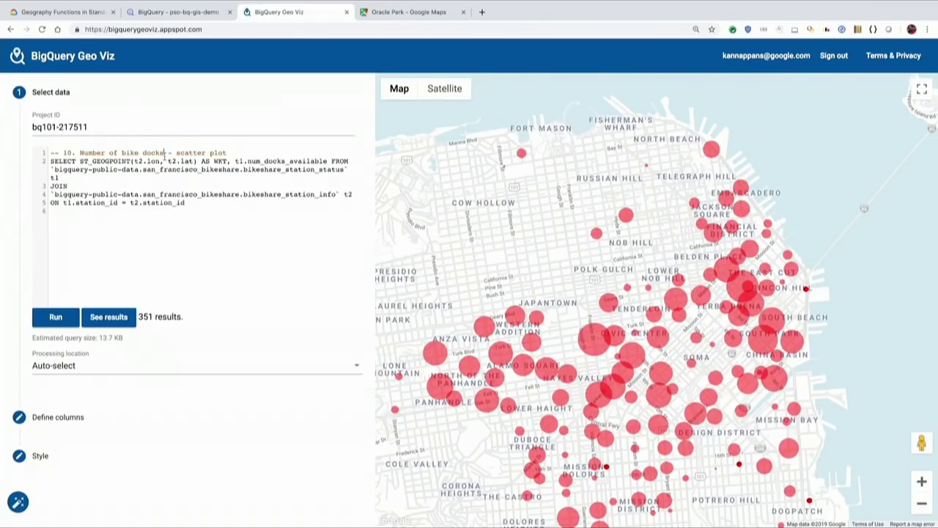
Replace the query with one selecting bike stations with ST_DISTANCE <= 500 from Moscone at (-122.4028787, 37.7843276), unioned with that point, and run it
type("tation")
key("super+a")
type("-- 11. Bike stations within 500m radius SELECT ST_GEOGPOINT(lon, lat) AS wkt FROM `bigquery-public-data.san_francisco_bikeshare.bikeshare_station_info` WHERE ST_DISTANCE(ST_GEOGPOINT(lon, lat), ST_GEOGPOINT(-122.4028787,37.7843276)) <= 500 UNION ALL SELECT ST_GEOGPOINT(-122.4028787,37.7843276)")
left_click(214, 153)
type("from Moscone")
left_click_drag(51, 194, 97, 194)
left_click(97, 194)
left_click_drag(243, 203, 214, 203)
left_click(246, 250)
left_click(69, 319)
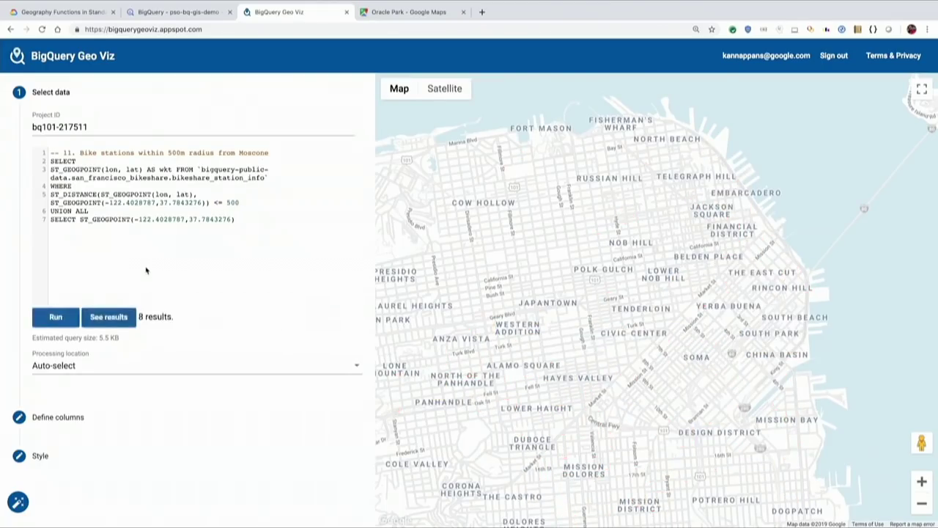
Plot the stations within 500 m of Moscone by the wkt column and switch the map to satellite imagery
left_click(99, 206)
left_click(99, 207)
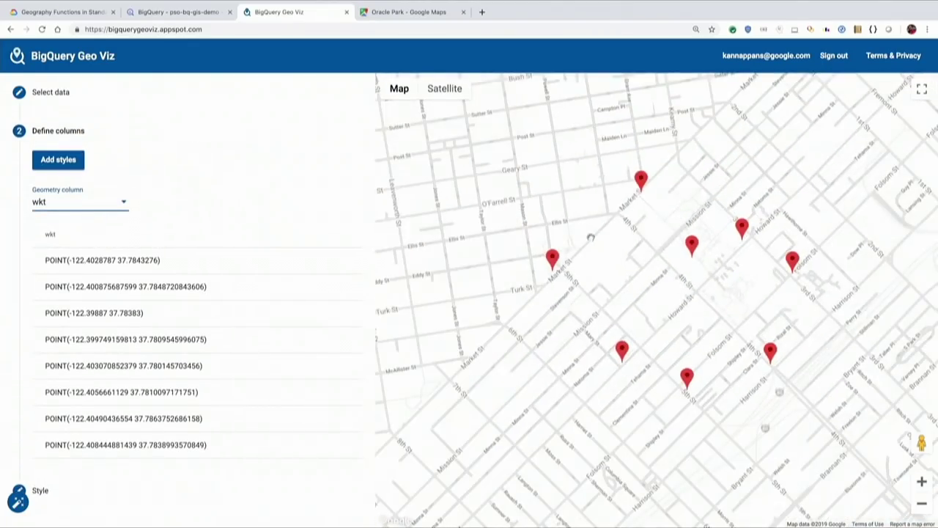
left_click(444, 88)
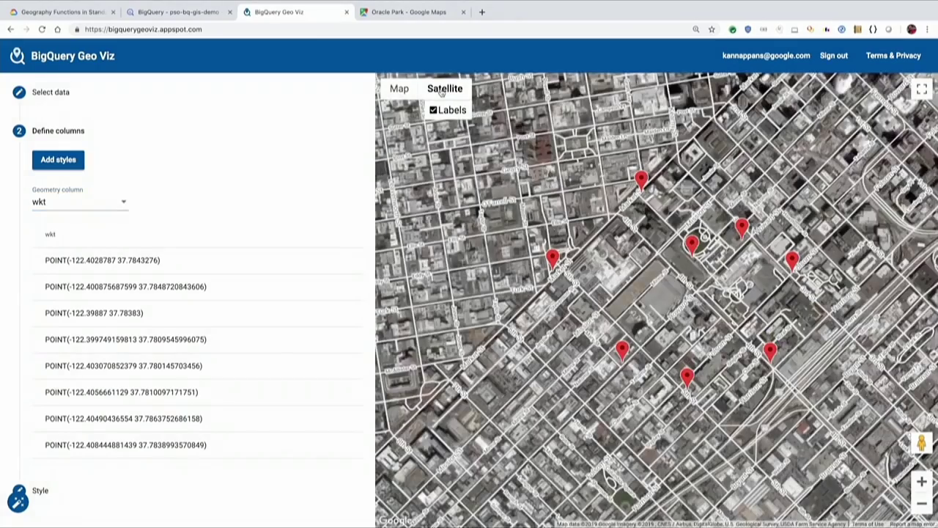
scroll(709, 238, "down", 2)
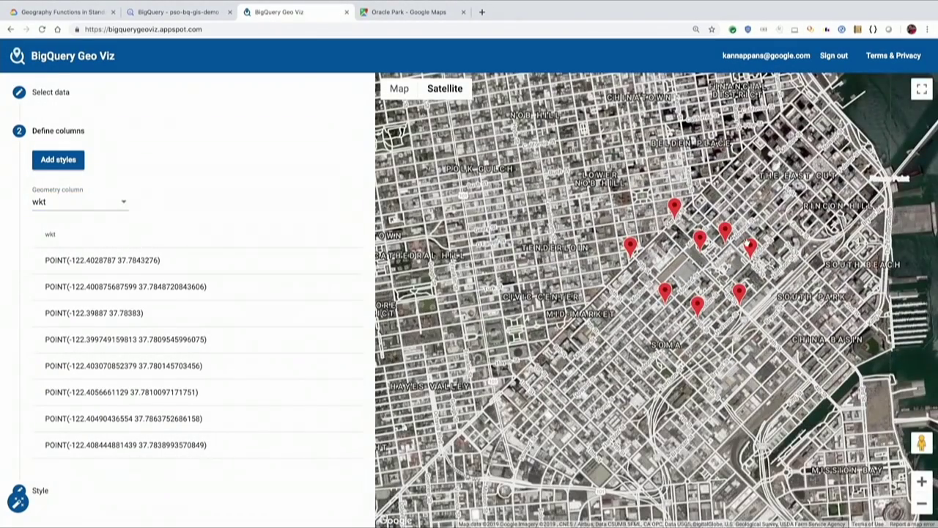
scroll(699, 285, "up", 3)
scroll(700, 285, "down", 3)
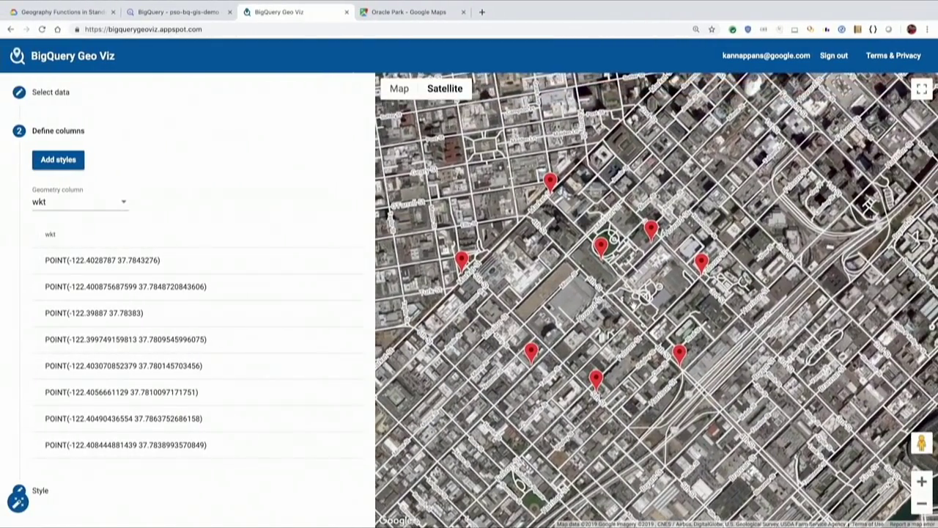
Explore 4th St in Street View to find the bike station at 370 4th St, and return to the map
mouse_move(920, 441)
left_mouse_down()
mouse_move(862, 373)
mouse_move(755, 311)
mouse_move(681, 344)
left_mouse_up()
left_click_drag(806, 352, 572, 330)
left_click_drag(743, 335, 542, 321)
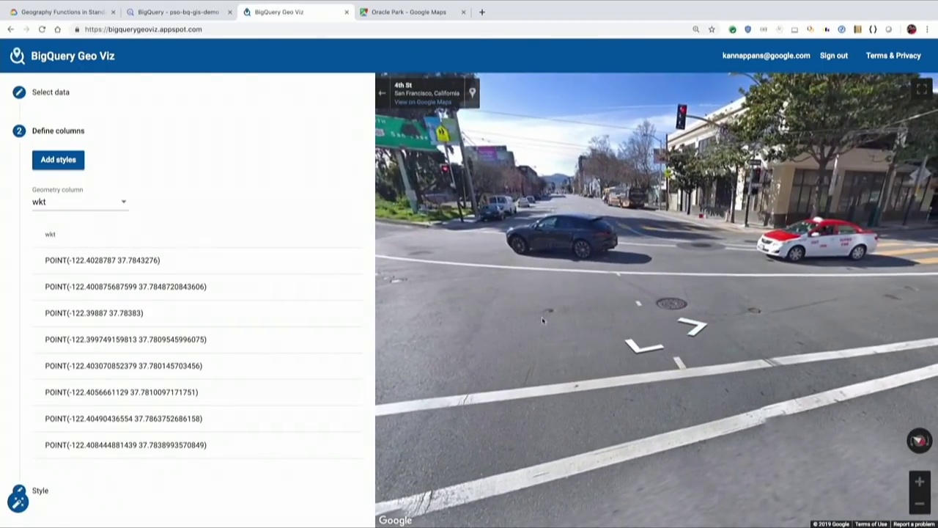
left_click(769, 280)
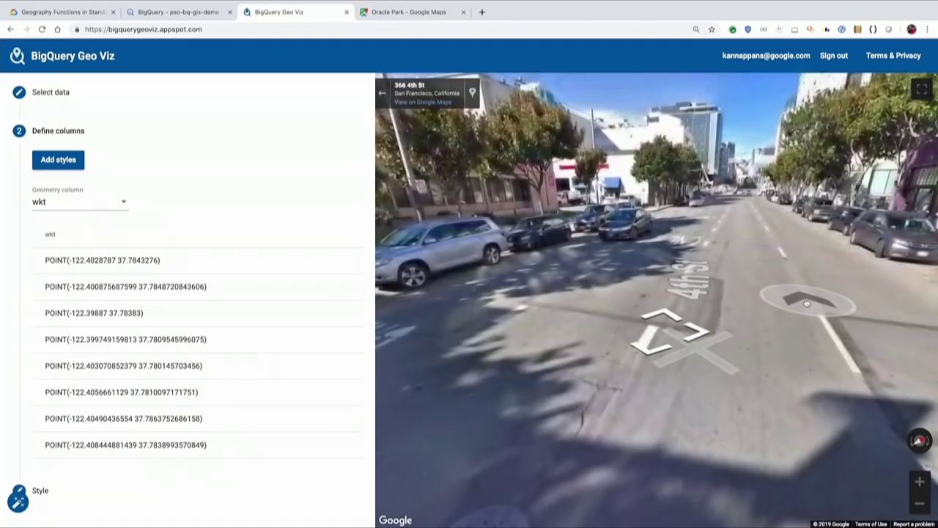
left_click_drag(817, 299, 613, 373)
left_click_drag(762, 283, 681, 319)
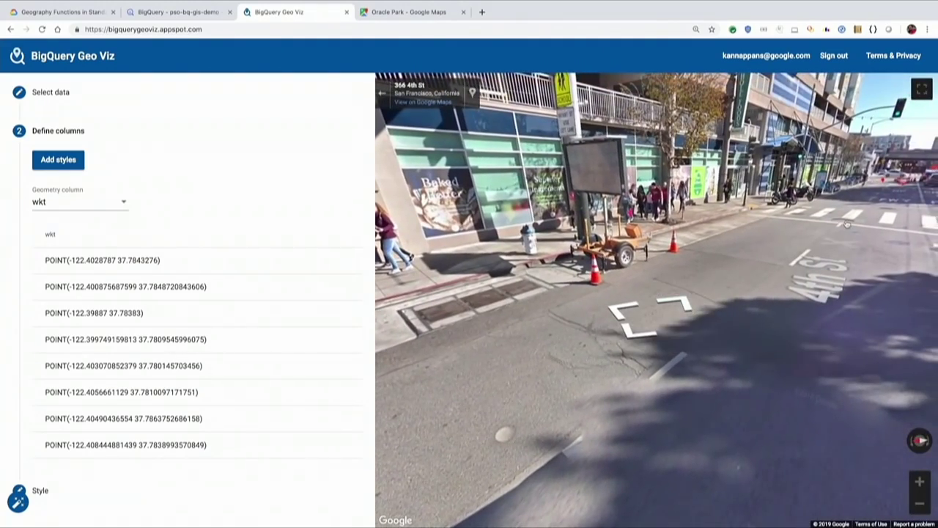
left_click(669, 315)
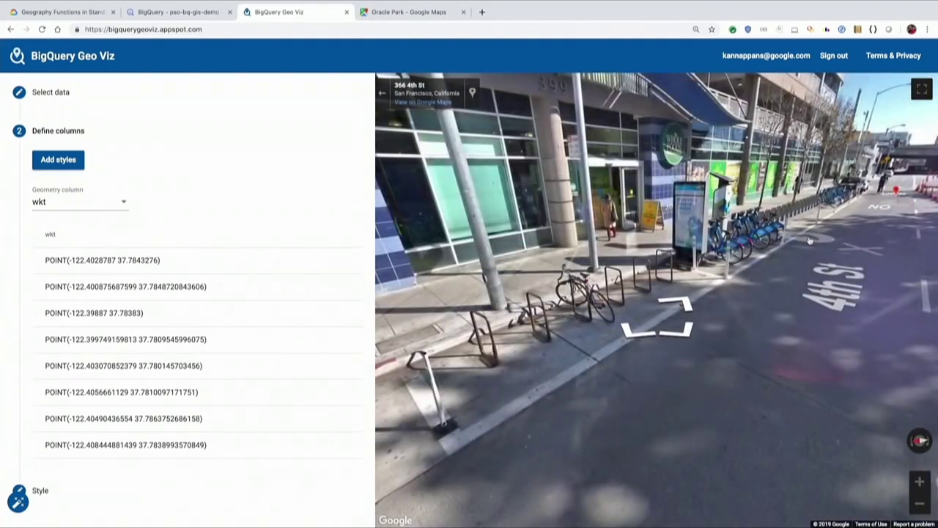
left_click(810, 241)
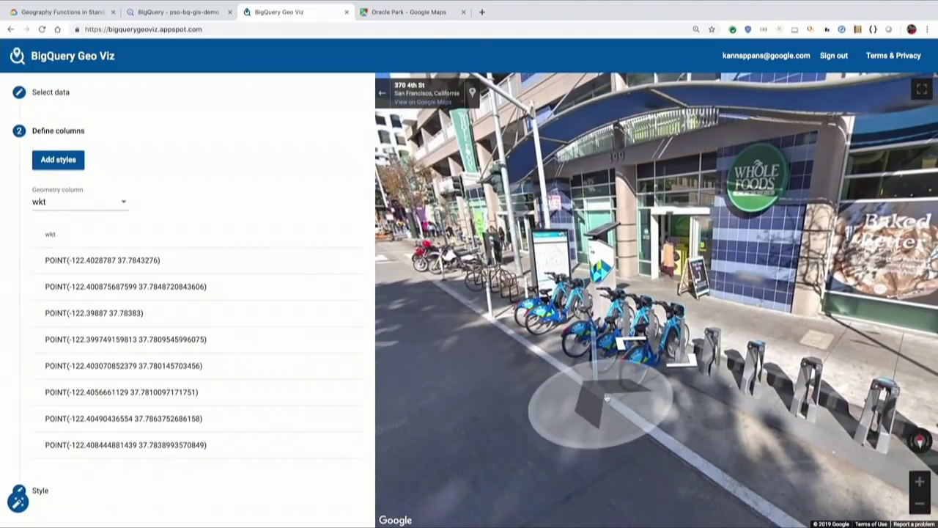
left_click_drag(730, 286, 652, 319)
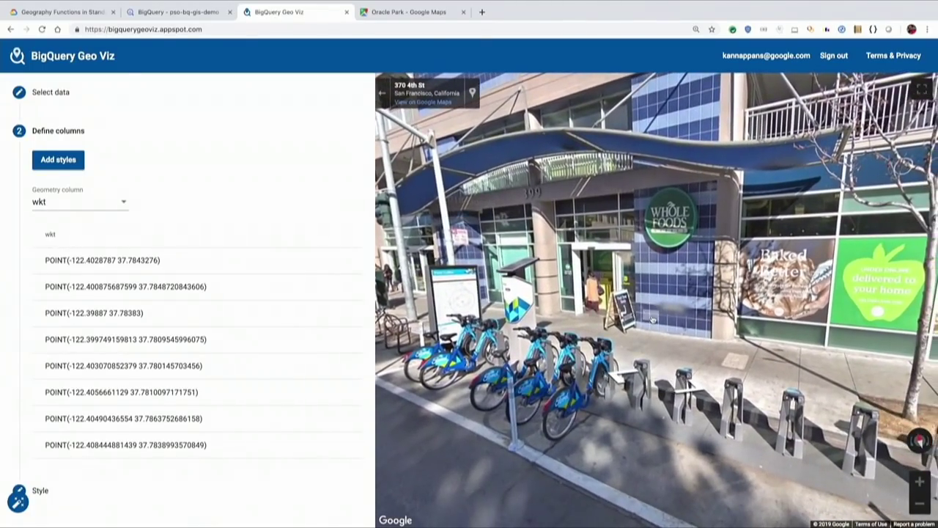
left_click(382, 93)
Inspect the bike station along Folsom St in Street View and return to the map
left_click_drag(704, 253, 704, 256)
left_click_drag(806, 377, 498, 314)
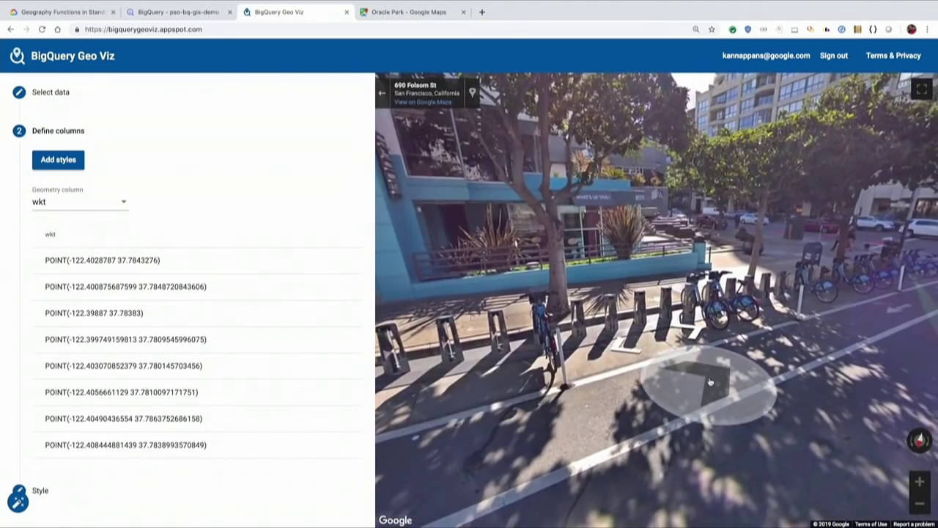
left_click_drag(712, 383, 607, 379)
left_click(703, 315)
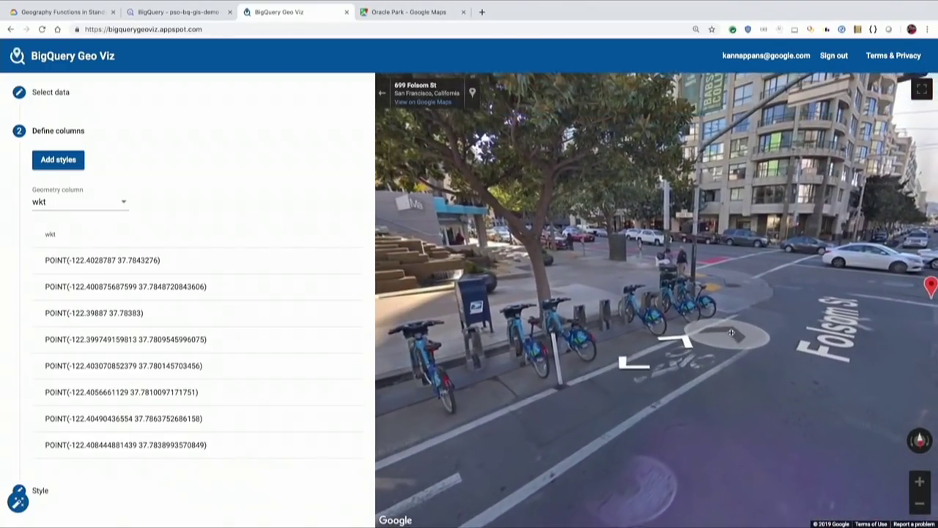
left_click(383, 92)
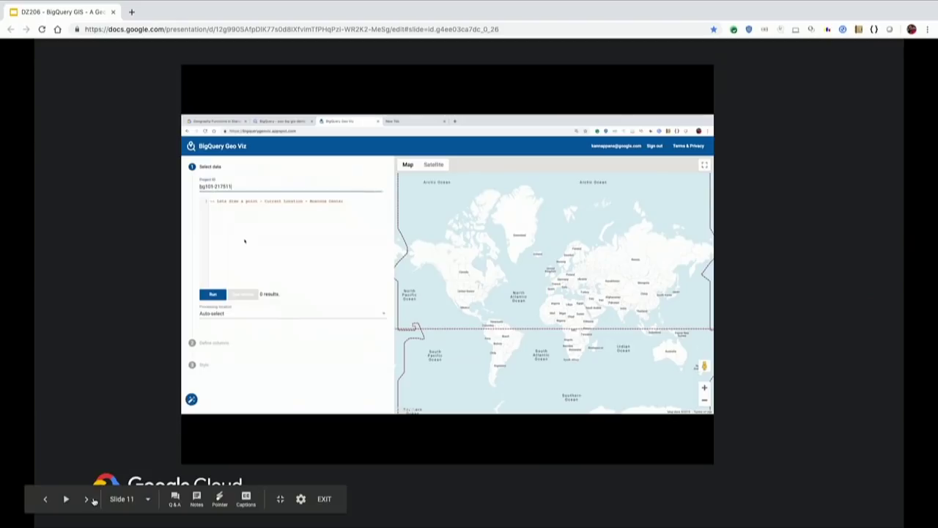
left_click(86, 499)
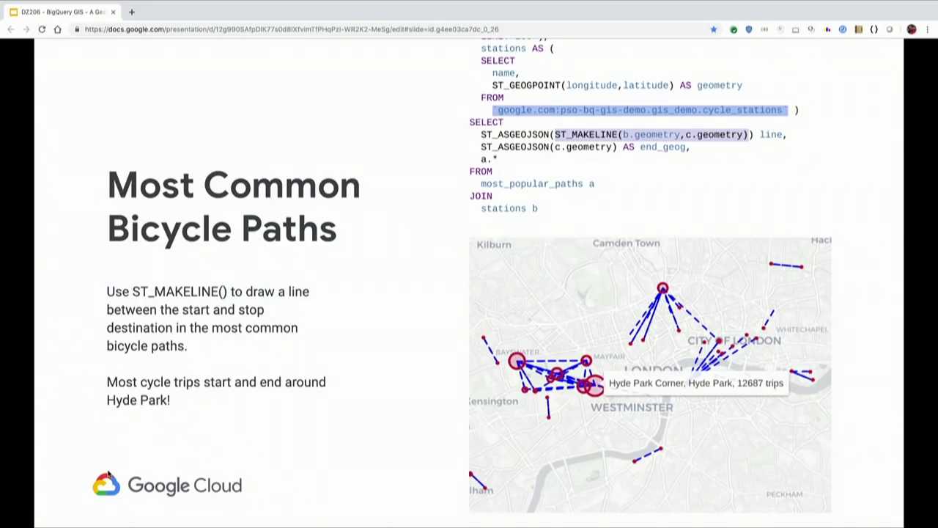
key("Right")
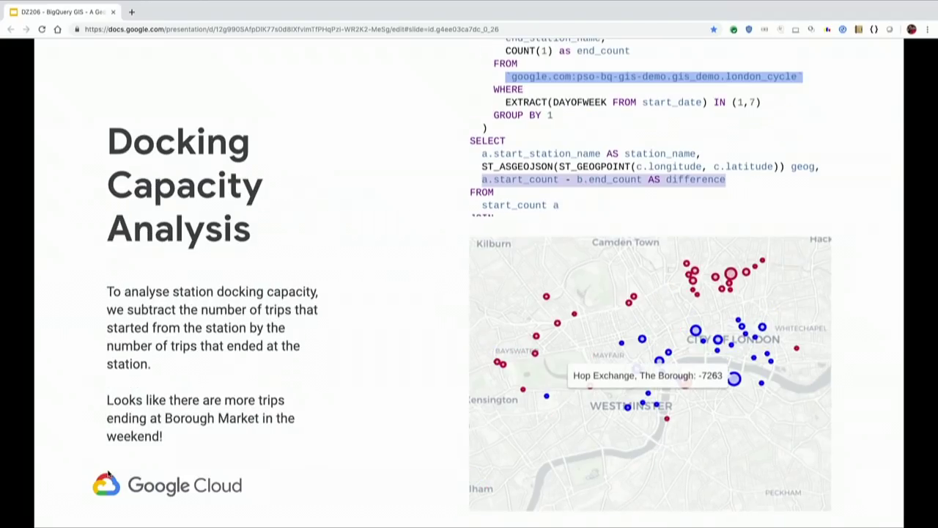